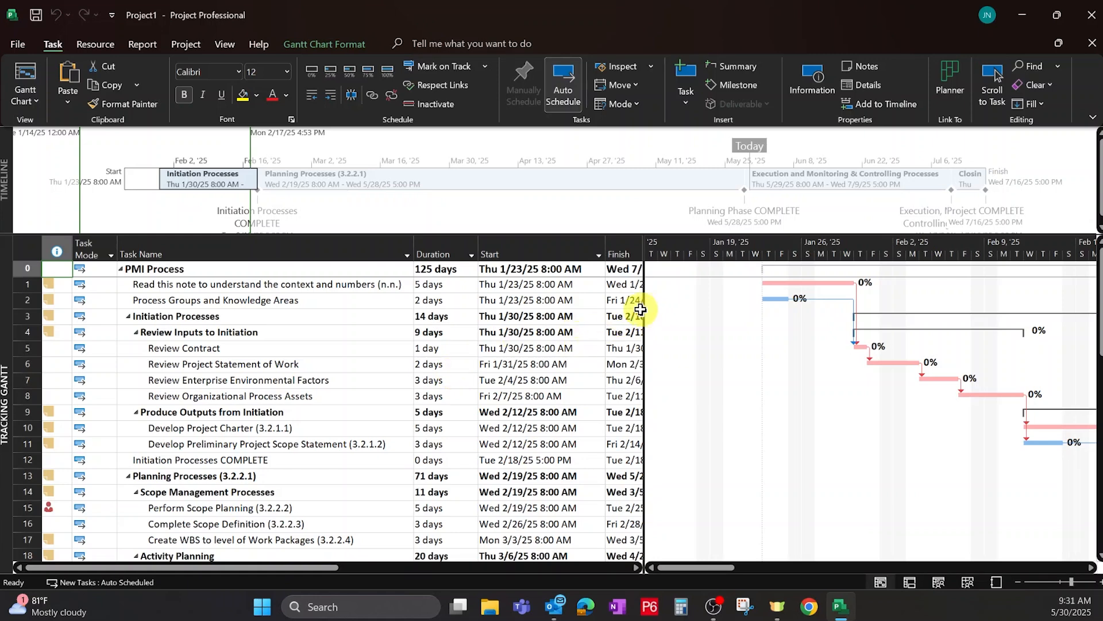
# Widen the task table over the Gantt chart and move across to the end of its columns.
pyautogui.moveTo(646, 308); pyautogui.dragTo(1022, 324)
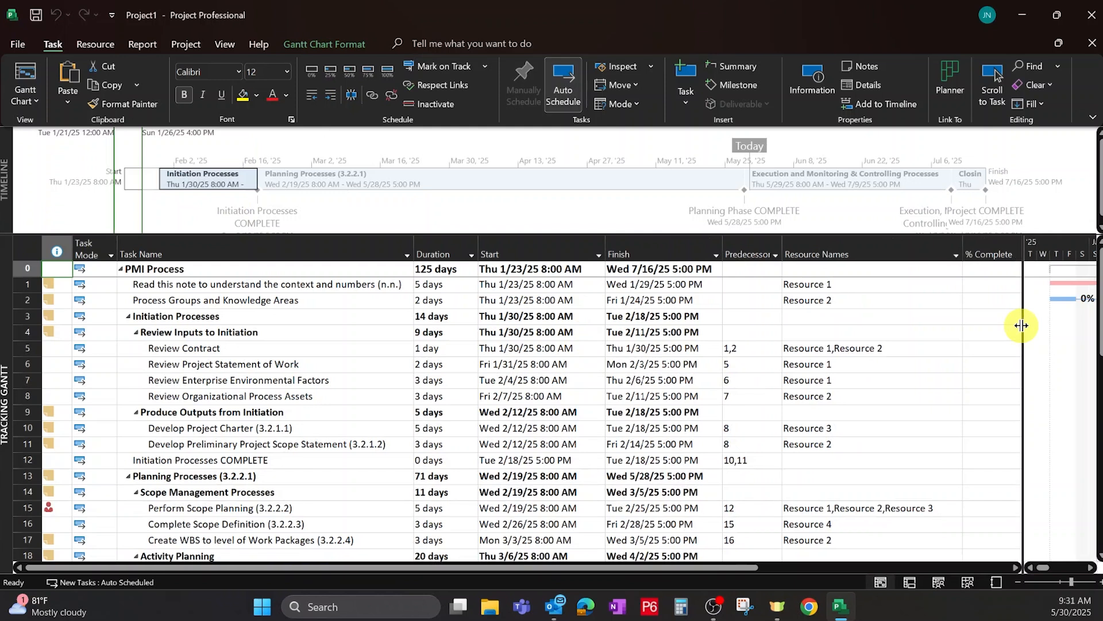
pyautogui.click(288, 289)
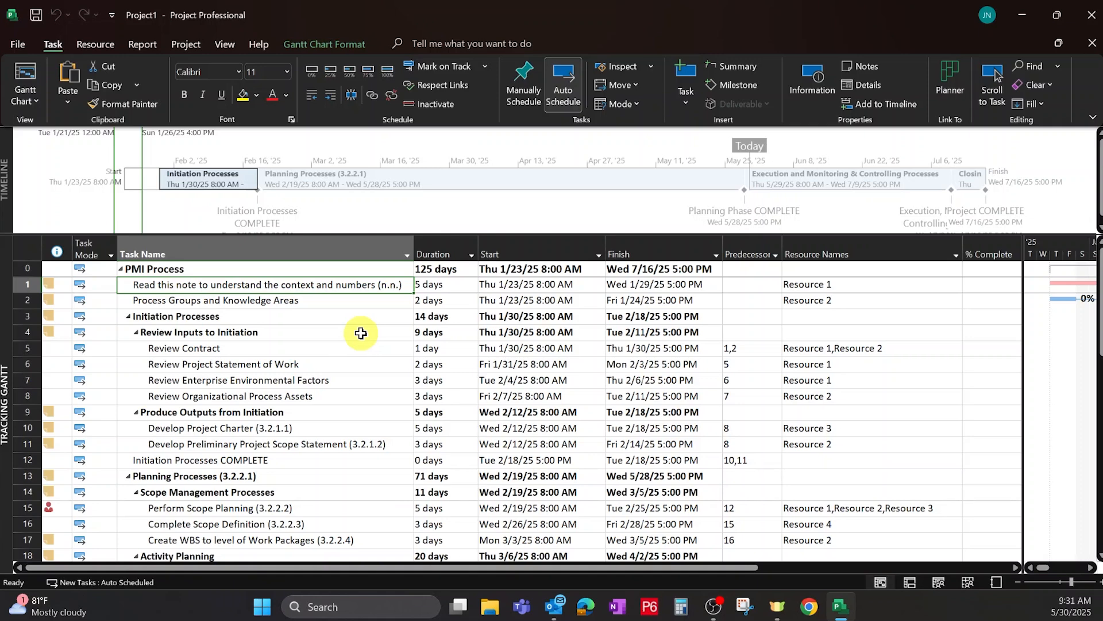
pyautogui.press('Tab')
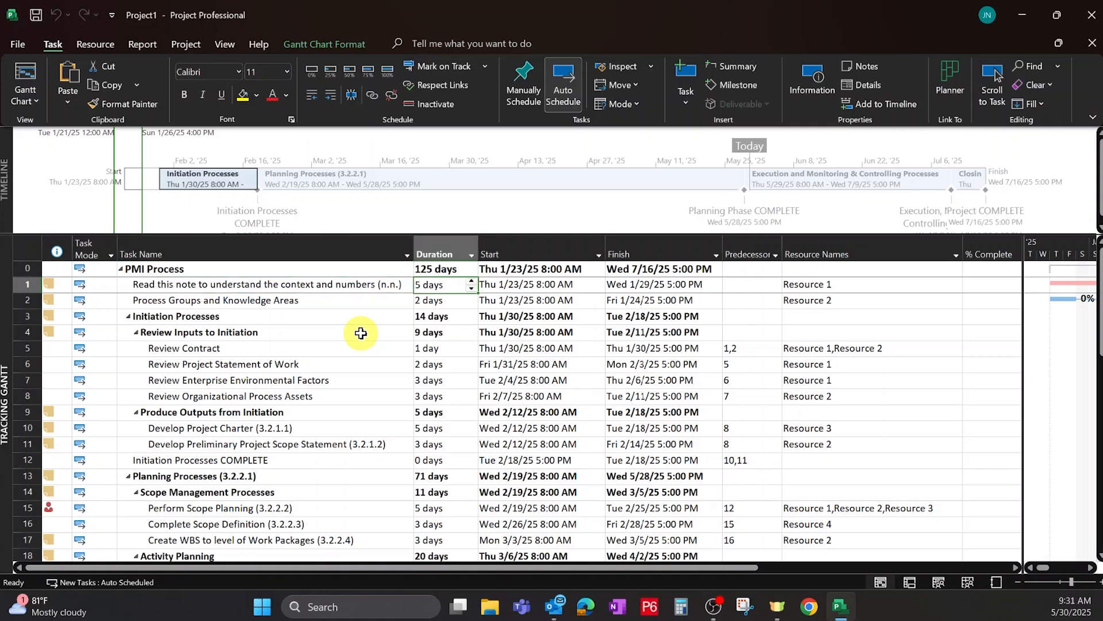
pyautogui.press('Tab')
pyautogui.press('Tab')
pyautogui.press('Tab')
pyautogui.press('Tab')
pyautogui.press('Tab')
pyautogui.press('Tab')
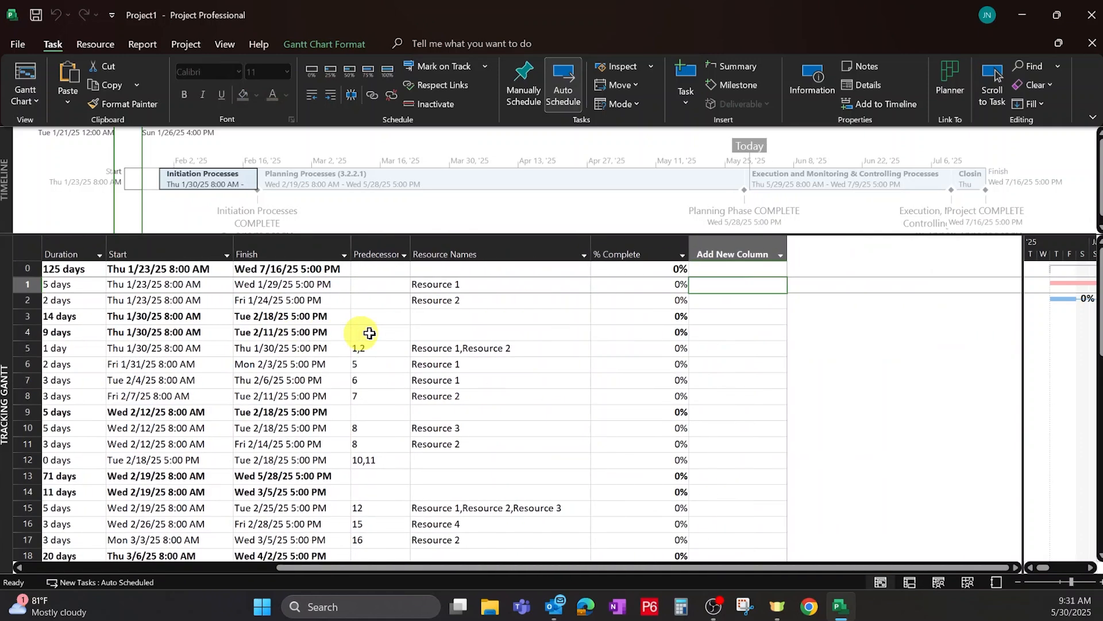
# Add a Total Slack column after % Complete.
pyautogui.click(780, 256)
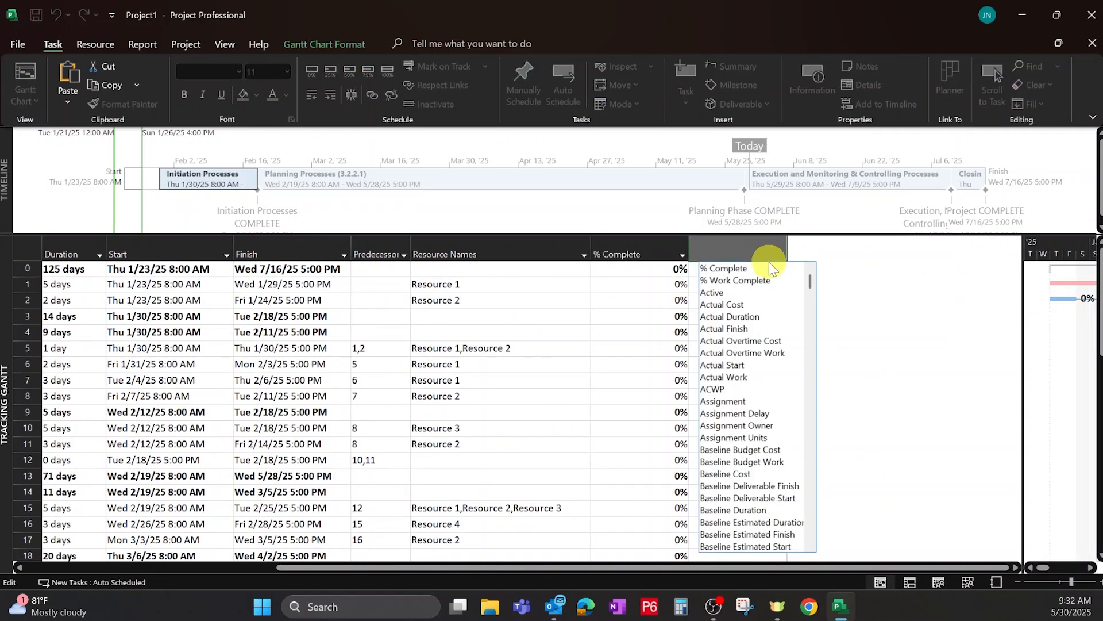
pyautogui.scroll(-7, 727, 385)
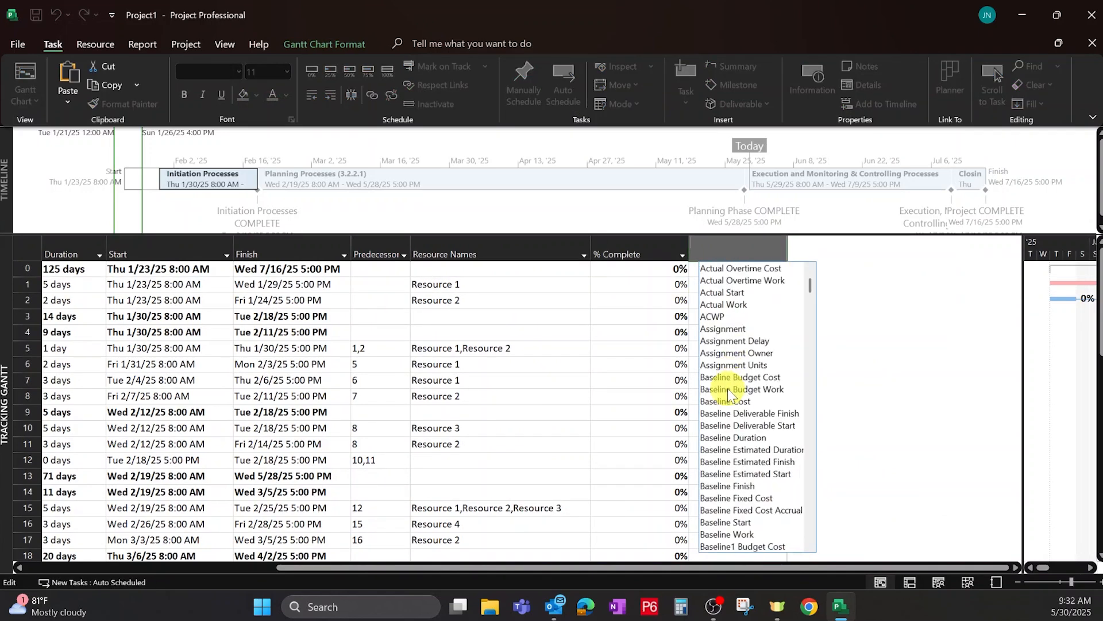
pyautogui.scroll(-3, 725, 394)
pyautogui.press('Escape')
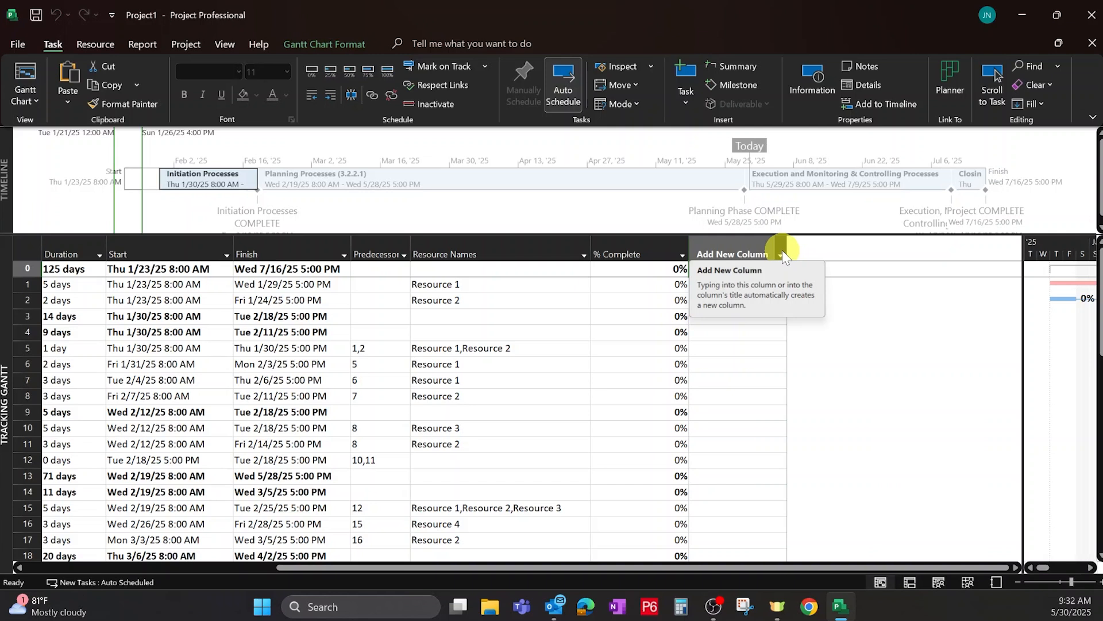
pyautogui.click(783, 253)
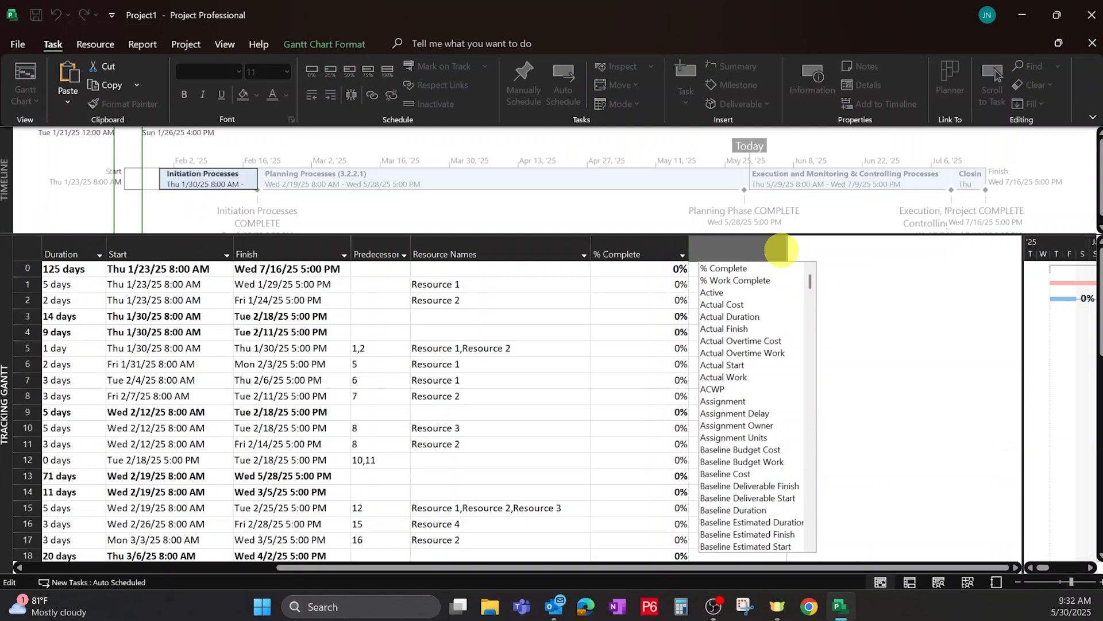
pyautogui.write('float')
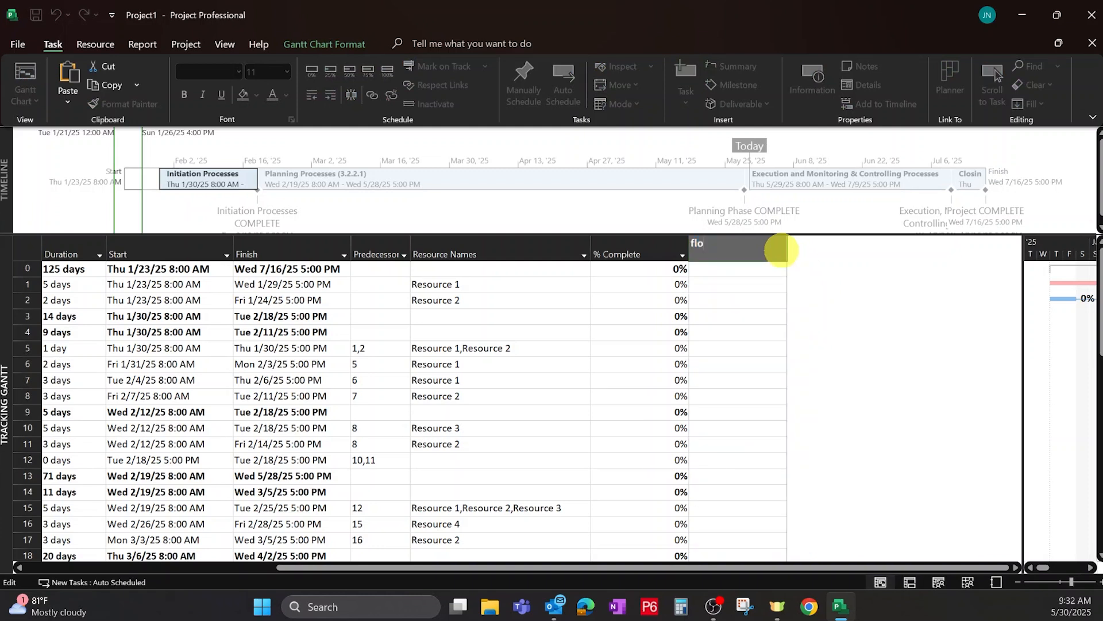
pyautogui.press('BackSpace')
pyautogui.press('BackSpace')
pyautogui.press('BackSpace')
pyautogui.press('BackSpace')
pyautogui.press('BackSpace')
pyautogui.write('slack')
pyautogui.press('BackSpace')
pyautogui.press('BackSpace')
pyautogui.press('BackSpace')
pyautogui.press('BackSpace')
pyautogui.press('BackSpace')
pyautogui.write('total Slack')
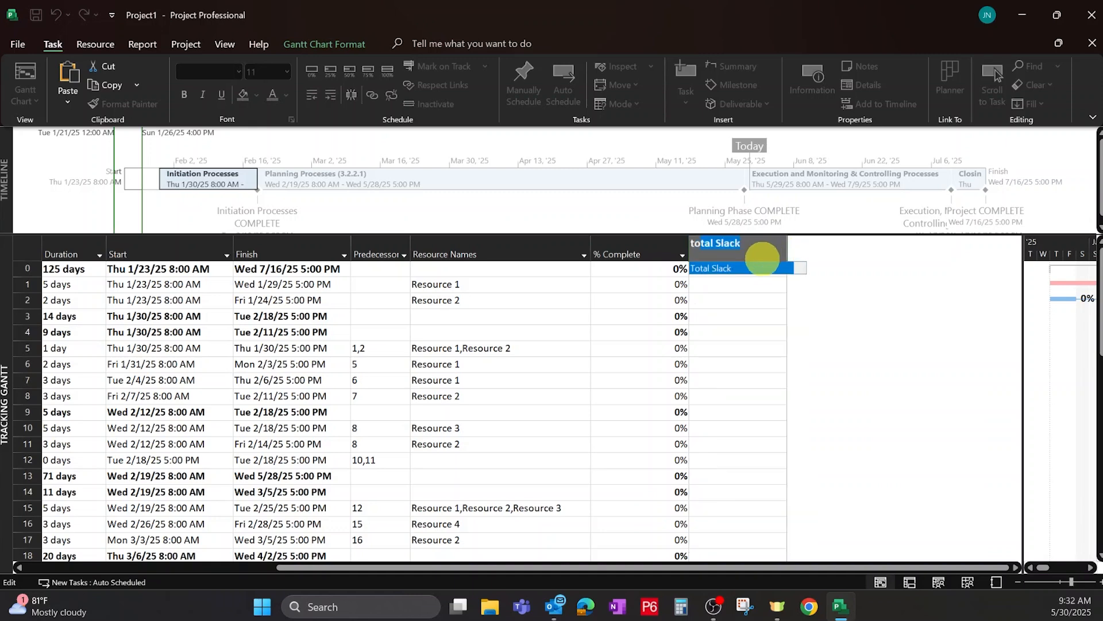
pyautogui.click(747, 268)
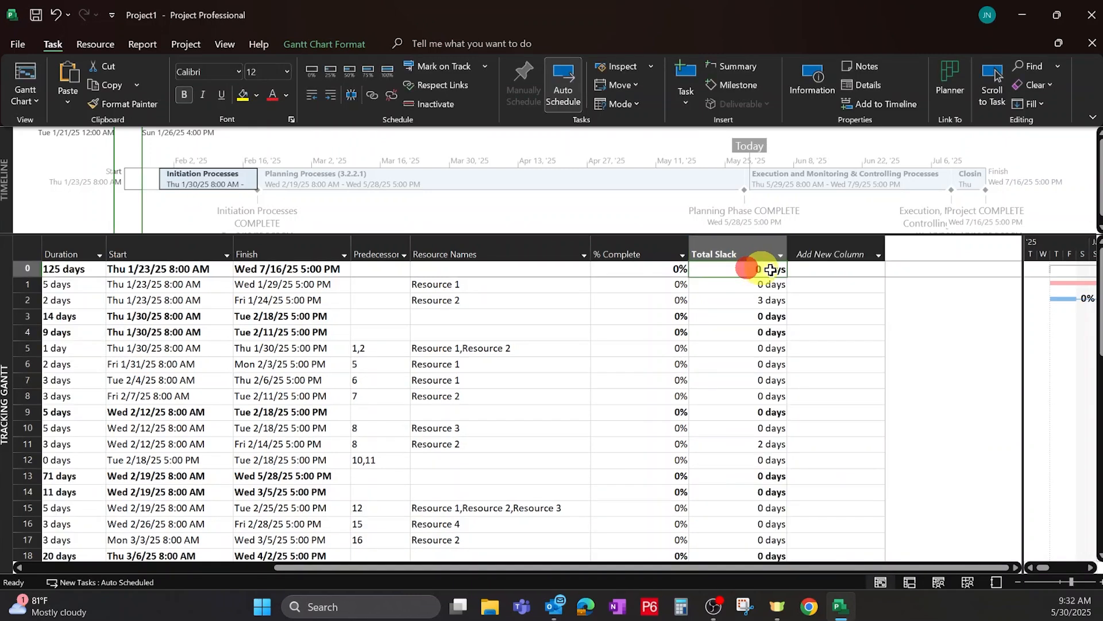
# Add a Free Slack column after Total Slack.
pyautogui.click(880, 256)
pyautogui.write('free Slack')
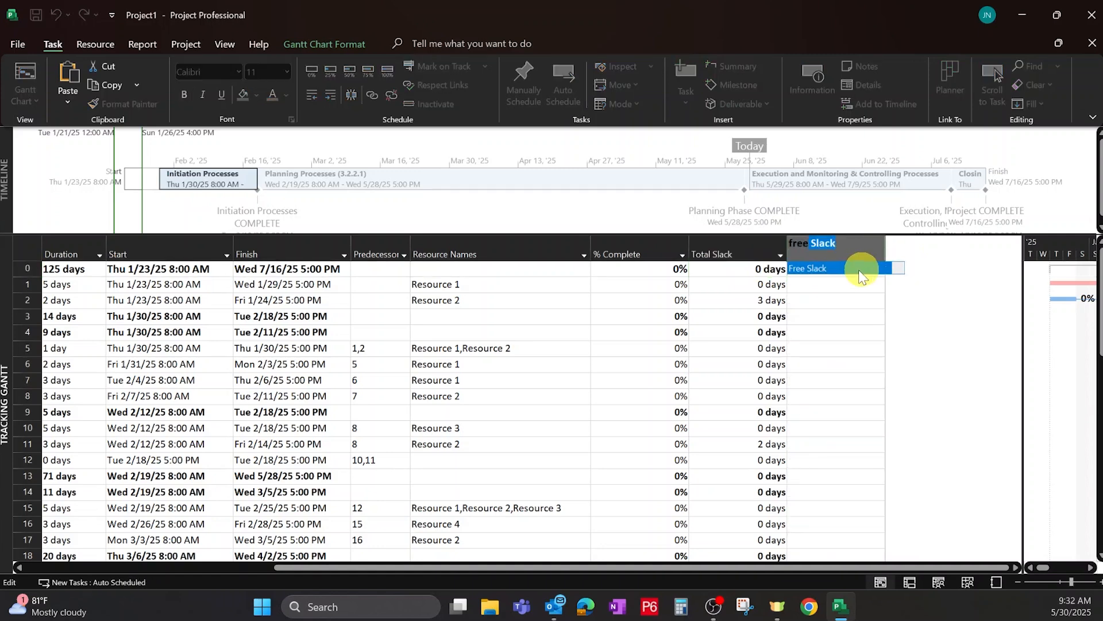
pyautogui.click(860, 269)
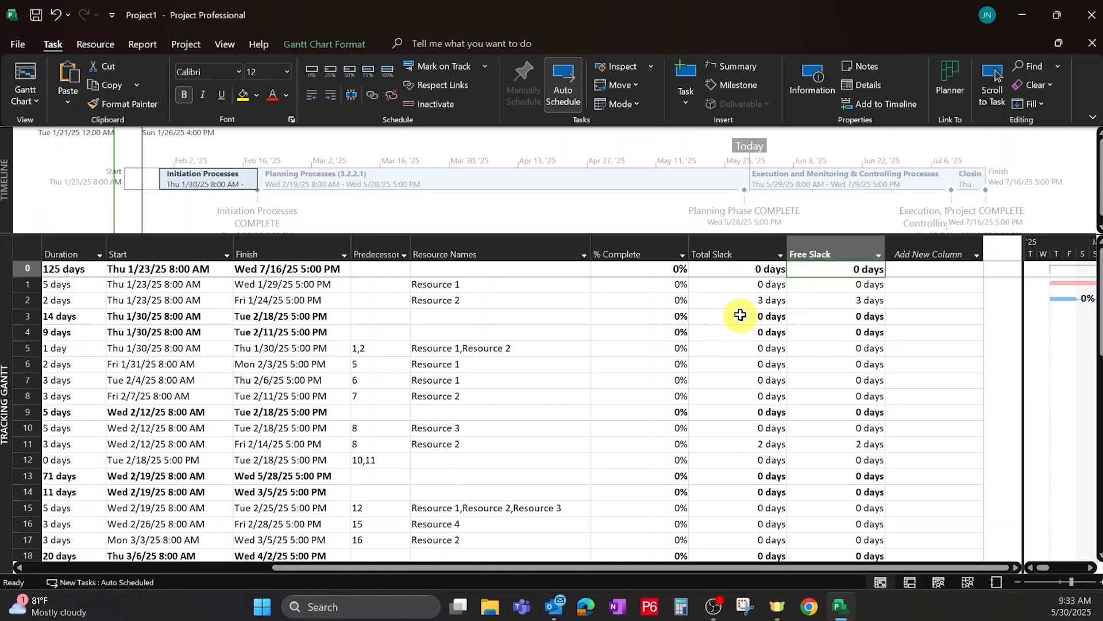
# Compare the Total Slack and Free Slack values of the tasks.
pyautogui.click(735, 254)
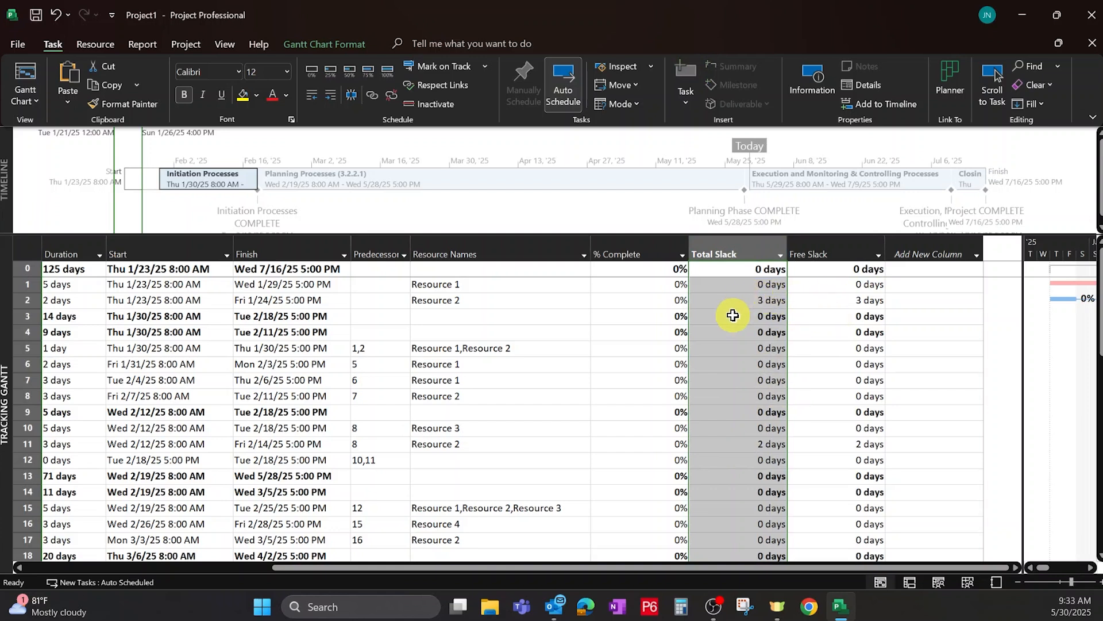
pyautogui.click(838, 320)
pyautogui.click(746, 318)
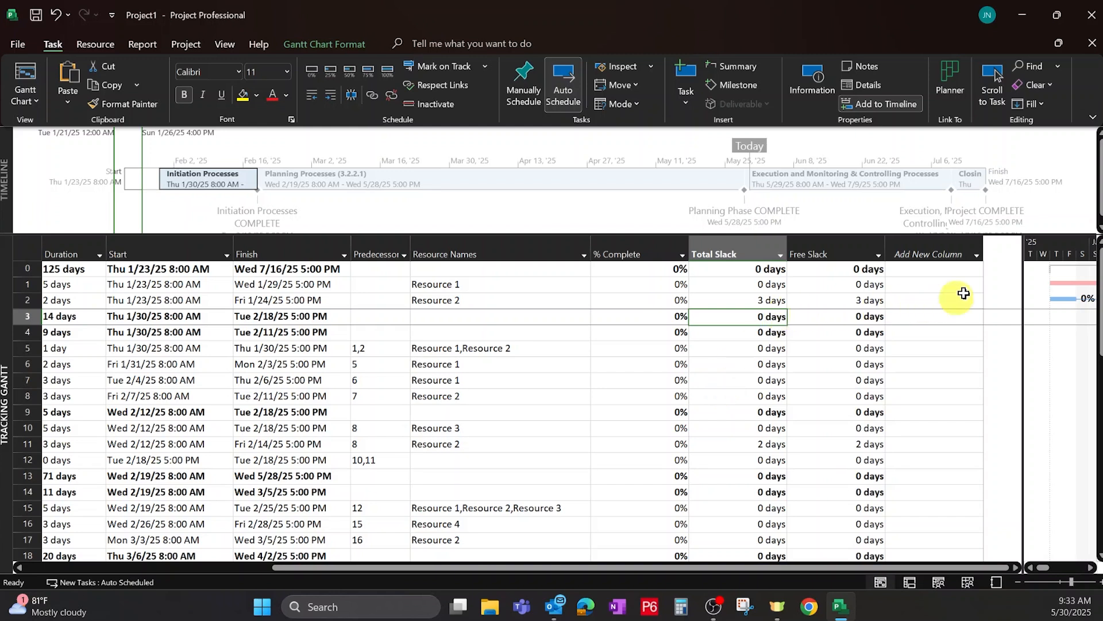
# Delete the Free Slack column.
pyautogui.moveTo(1021, 290); pyautogui.dragTo(919, 290)
pyautogui.click(835, 253)
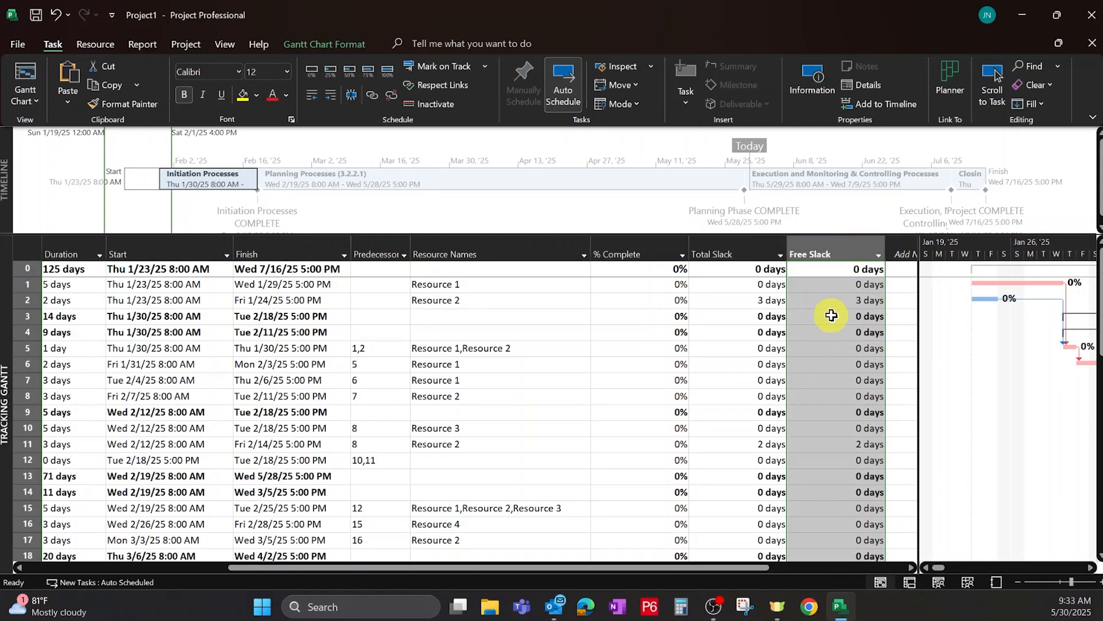
pyautogui.press('Delete')
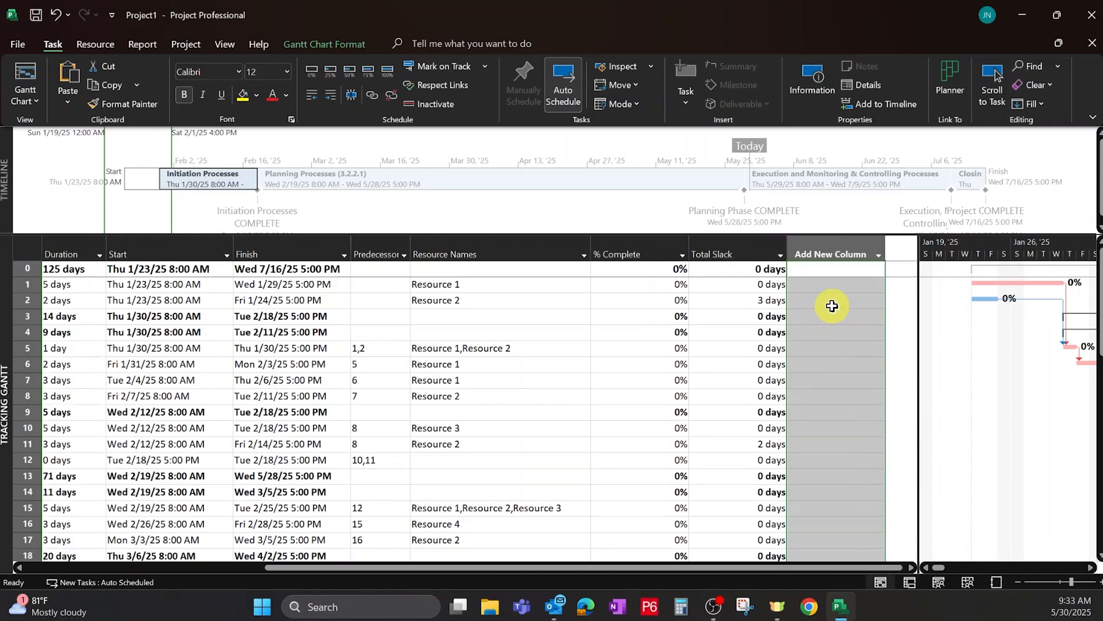
# Narrow the % Complete and Total Slack columns.
pyautogui.click(730, 309)
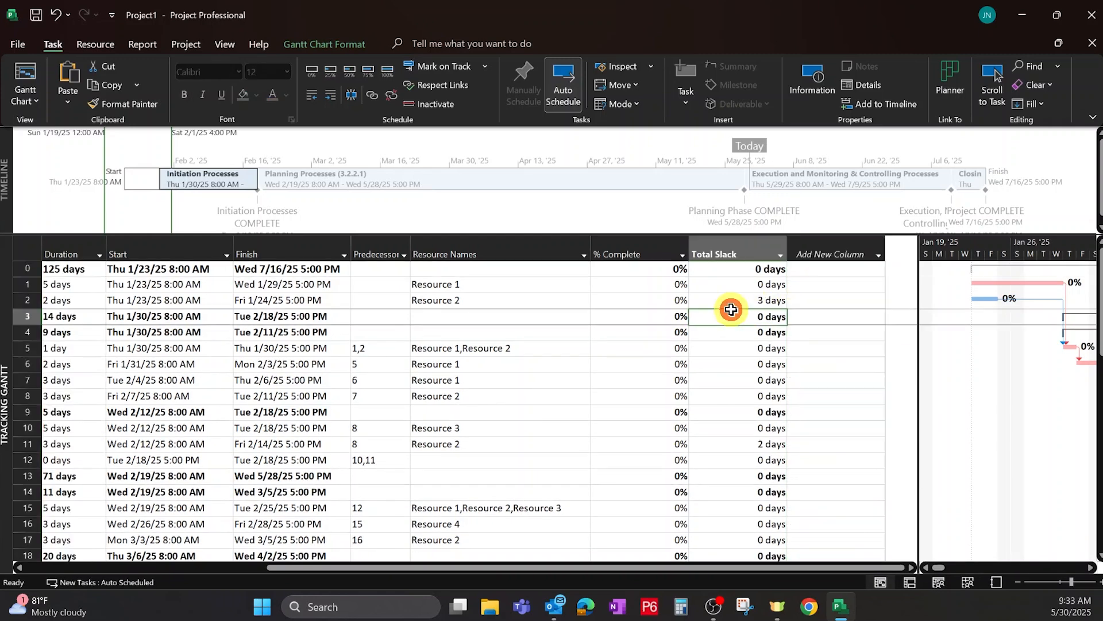
pyautogui.doubleClick(687, 251)
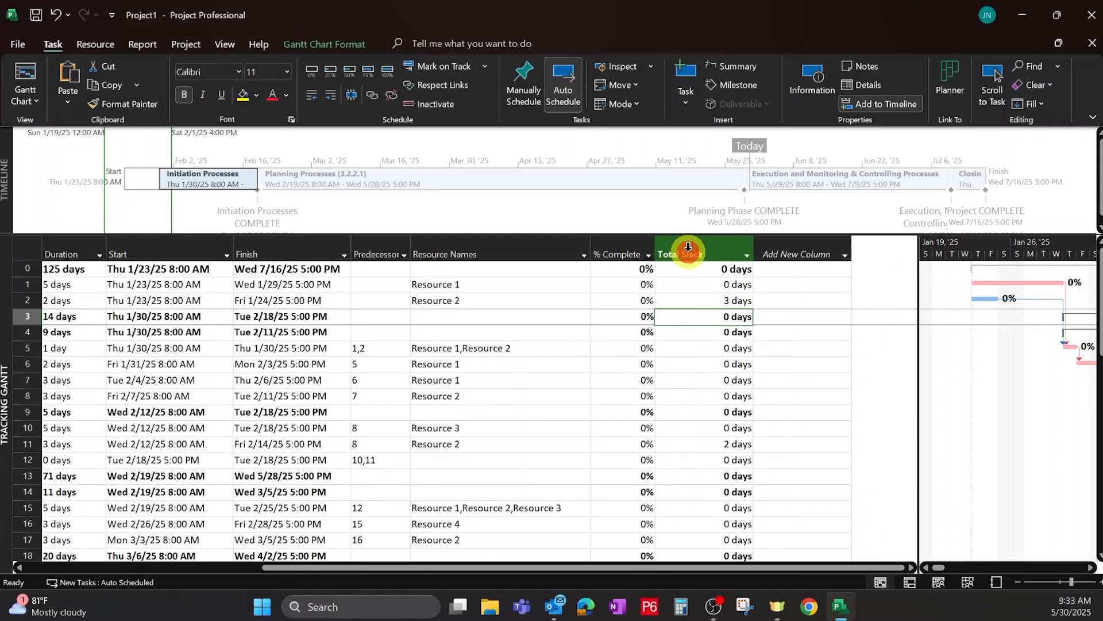
pyautogui.moveTo(656, 241); pyautogui.dragTo(626, 242)
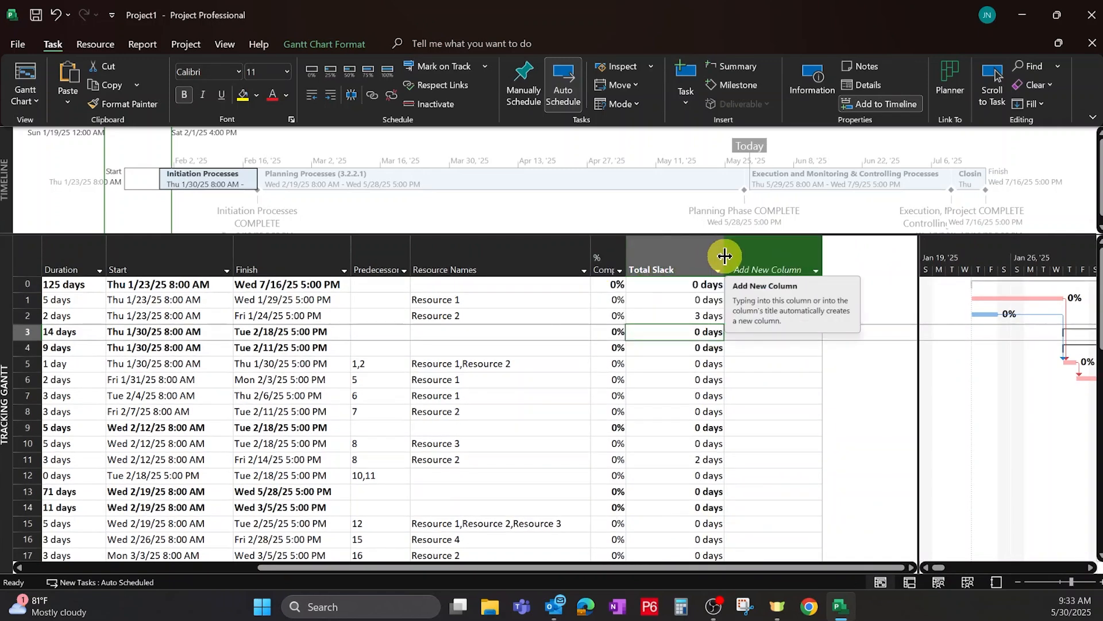
pyautogui.moveTo(725, 256); pyautogui.dragTo(690, 252)
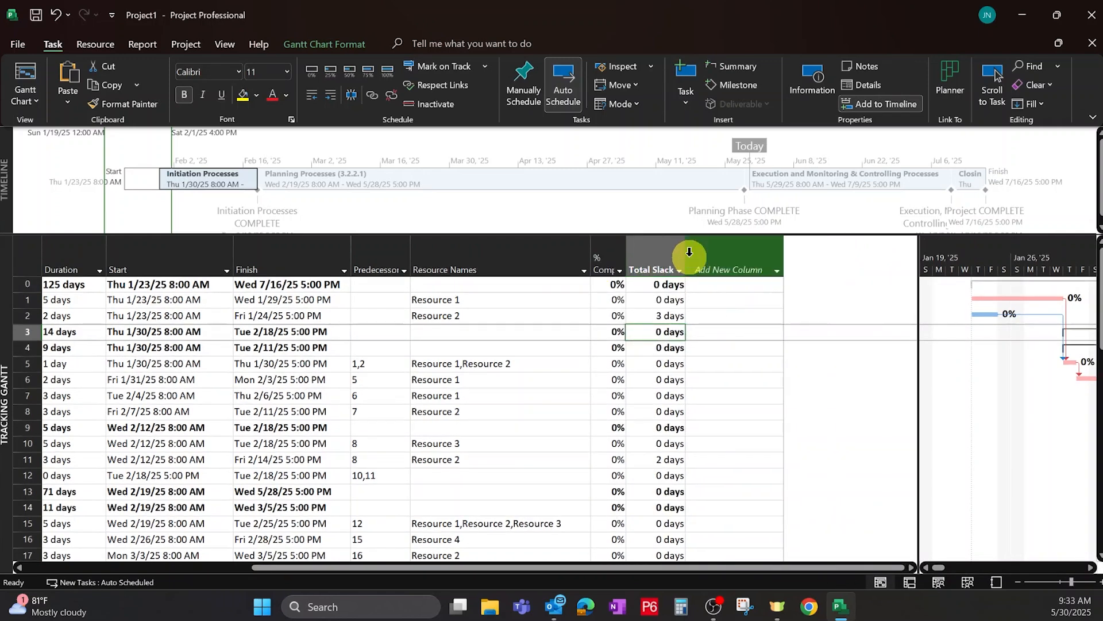
pyautogui.click(689, 252)
pyautogui.click(685, 257)
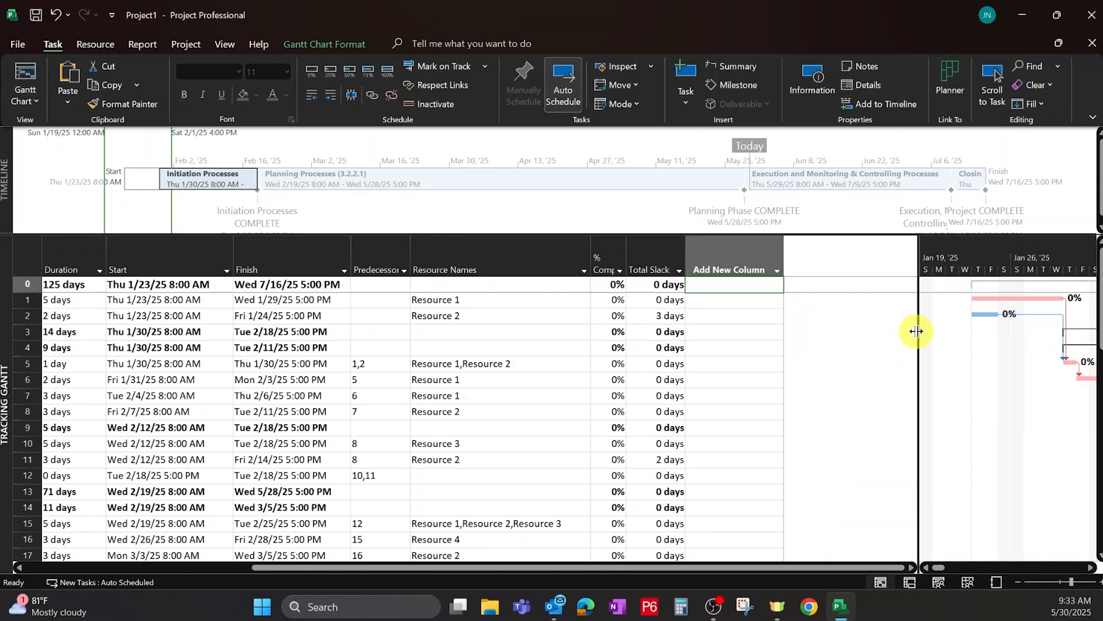
# Shrink the table pane against the Gantt chart and return to the first column of the table.
pyautogui.moveTo(918, 331); pyautogui.dragTo(820, 327)
pyautogui.moveTo(807, 326); pyautogui.dragTo(810, 329)
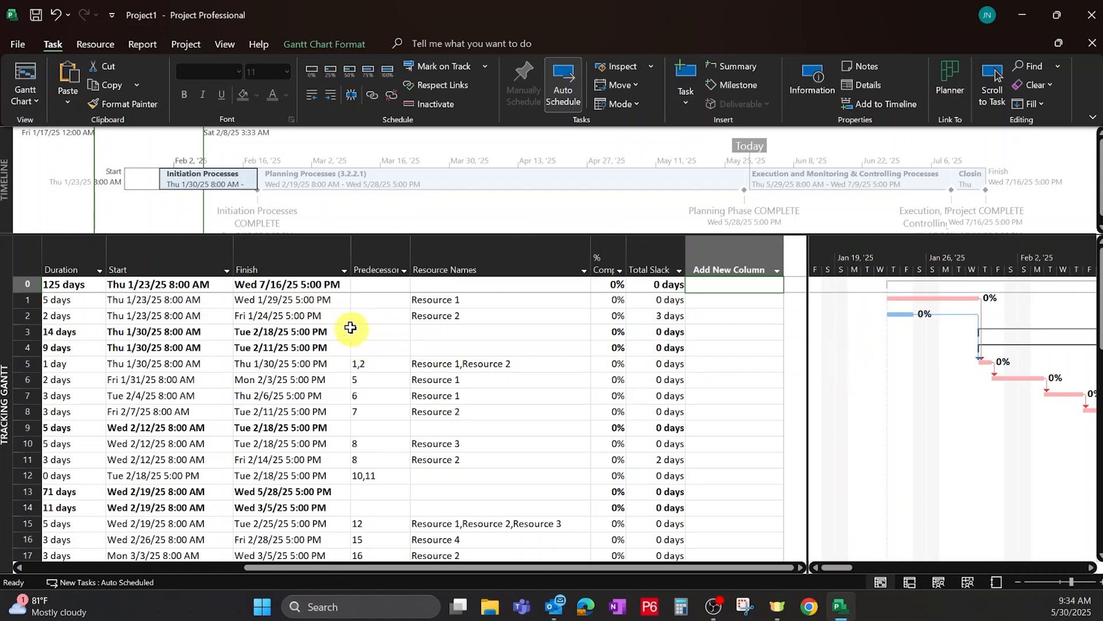
pyautogui.click(312, 300)
pyautogui.press('Home')
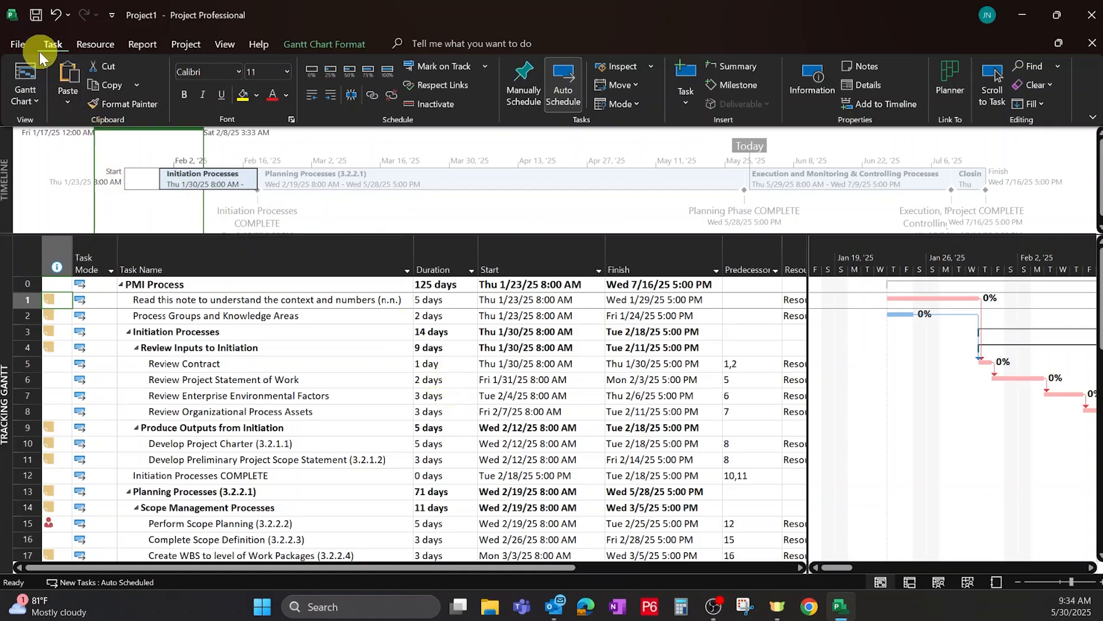
# Adjust the slack threshold for critical tasks in the advanced project options and apply it.
pyautogui.click(22, 46)
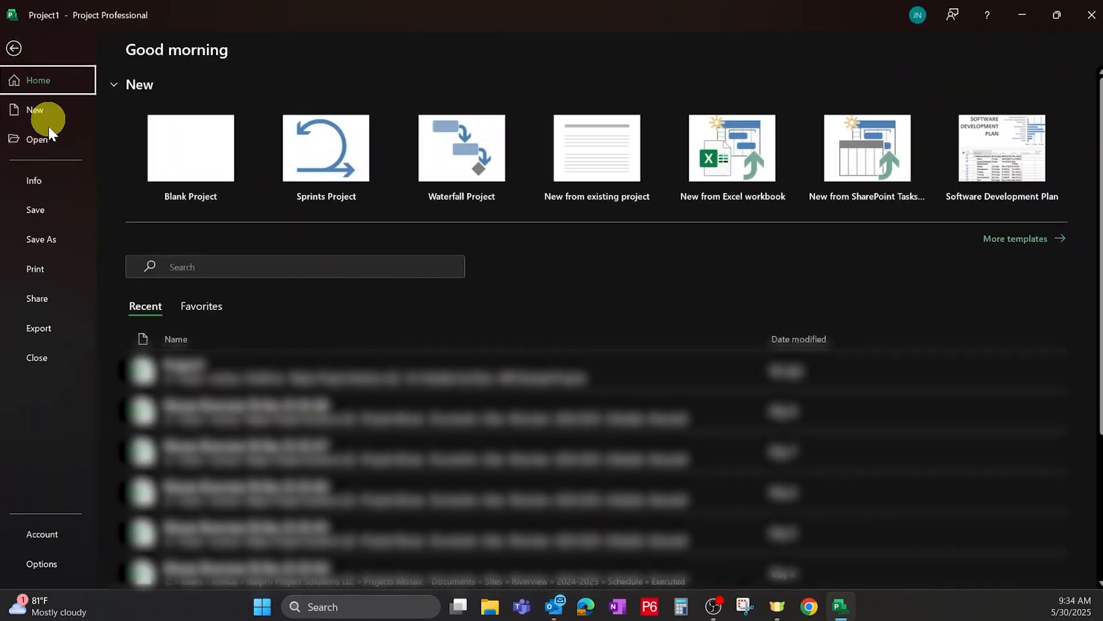
pyautogui.click(46, 564)
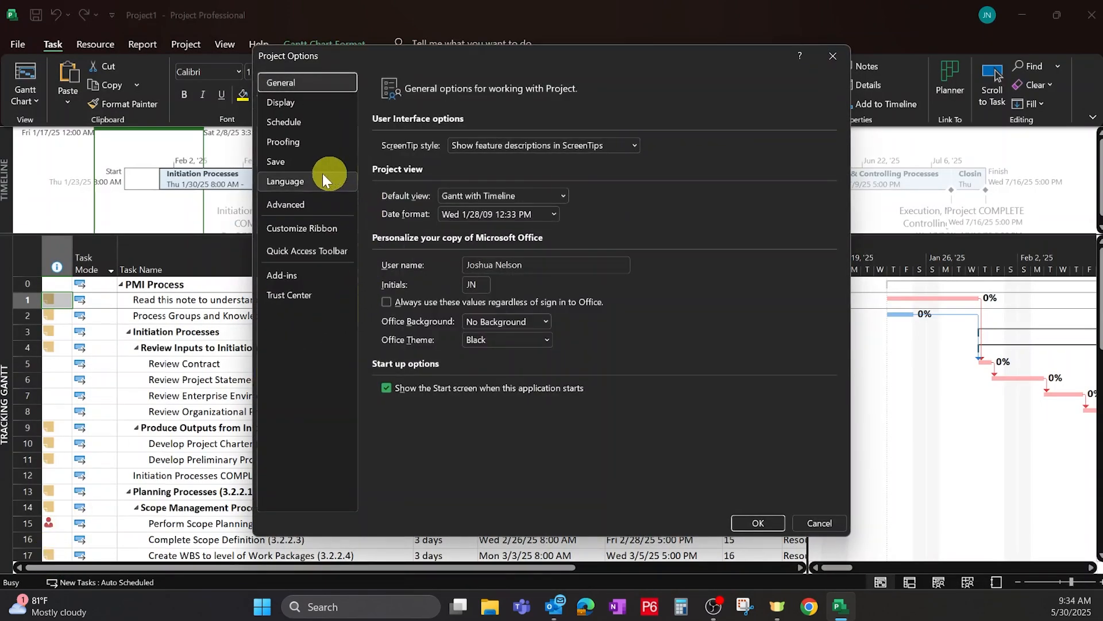
pyautogui.click(296, 211)
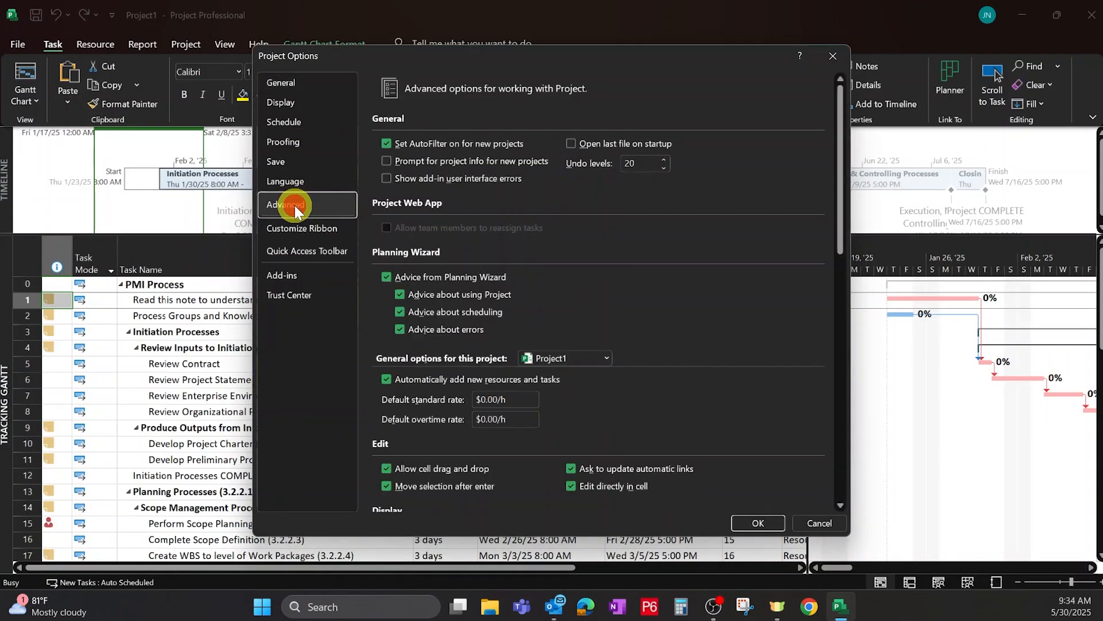
pyautogui.scroll(-1, 553, 232)
pyautogui.scroll(-10, 553, 232)
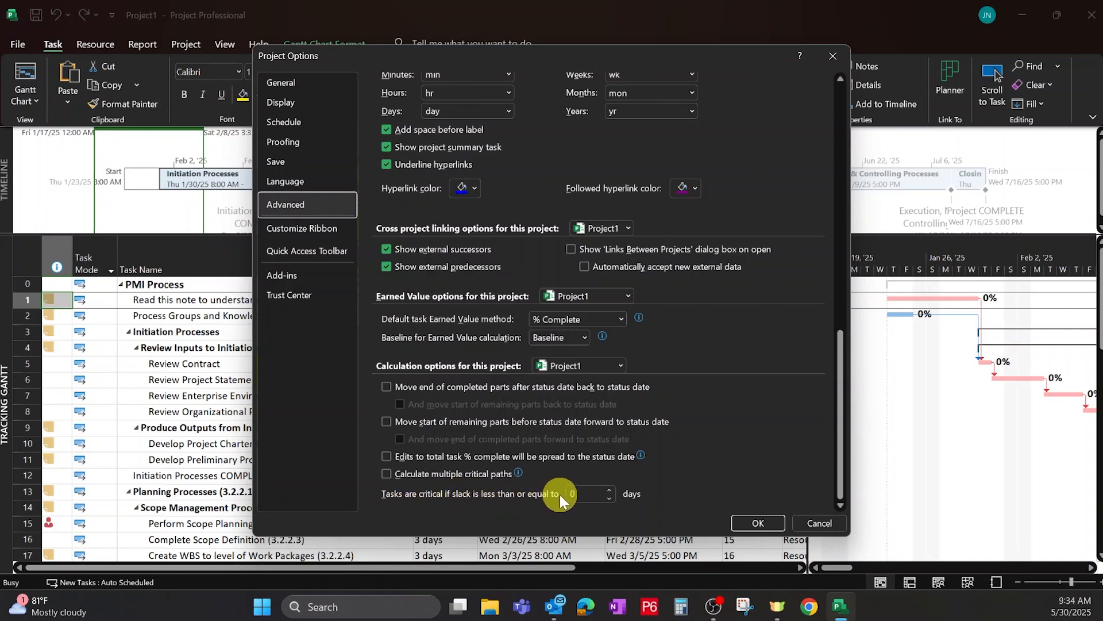
pyautogui.click(610, 488)
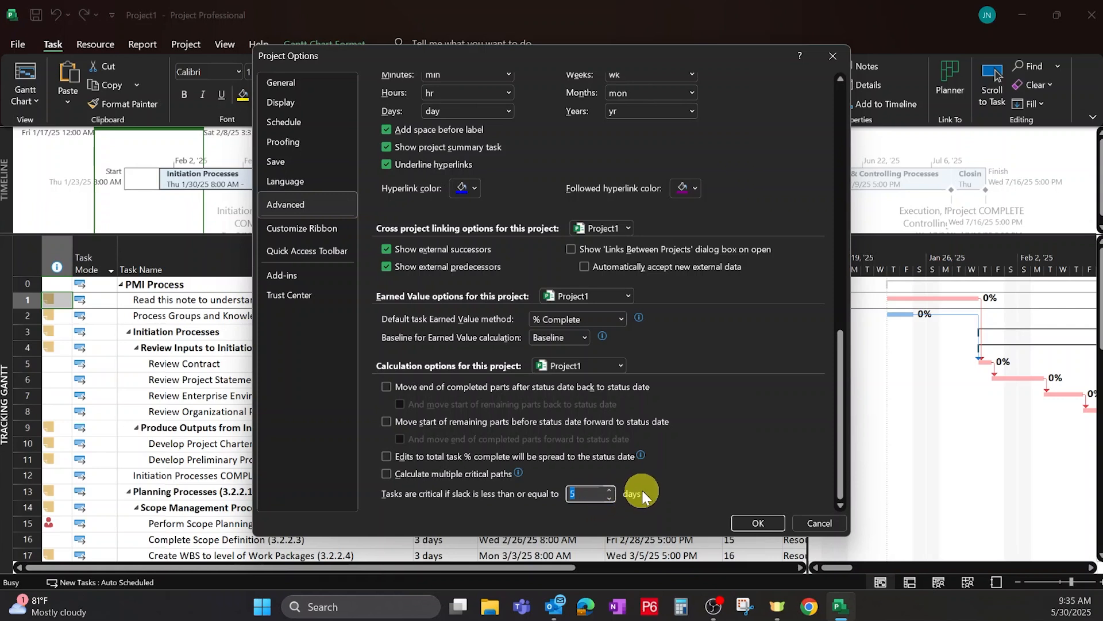
pyautogui.click(609, 499)
pyautogui.click(757, 523)
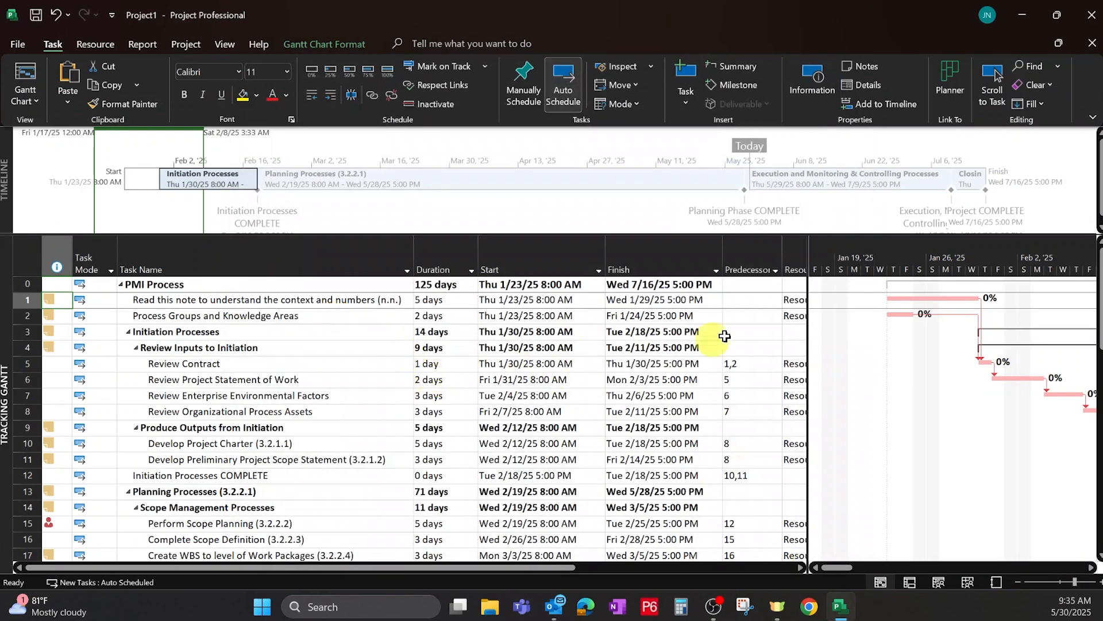
# Filter the Total Slack column to show only tasks with 0 days of total slack.
pyautogui.moveTo(808, 302); pyautogui.dragTo(403, 341)
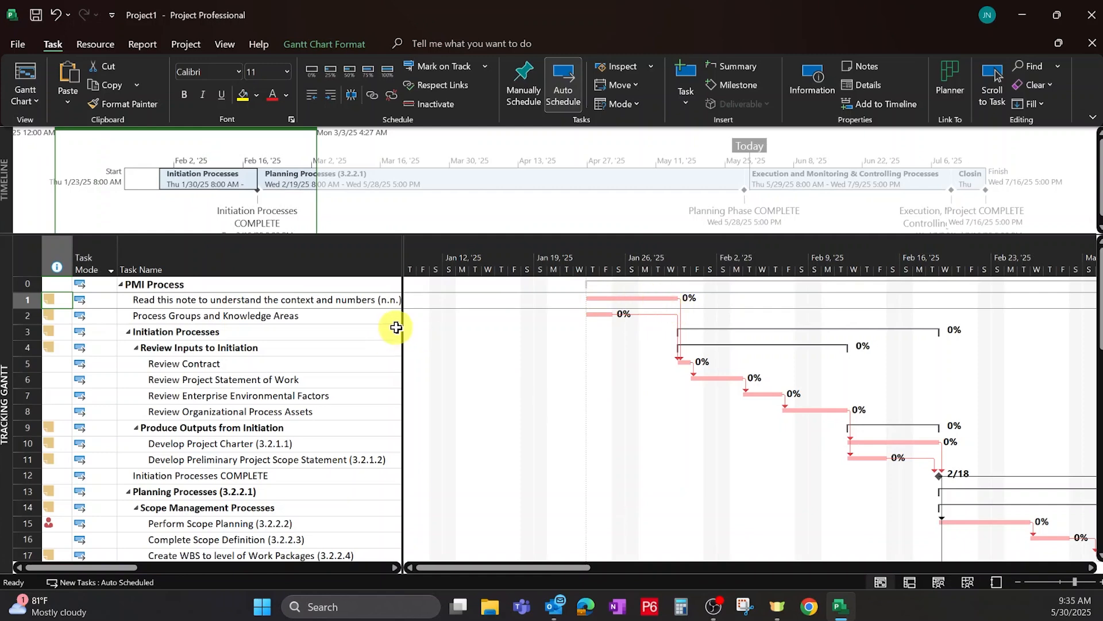
pyautogui.moveTo(401, 327); pyautogui.dragTo(960, 322)
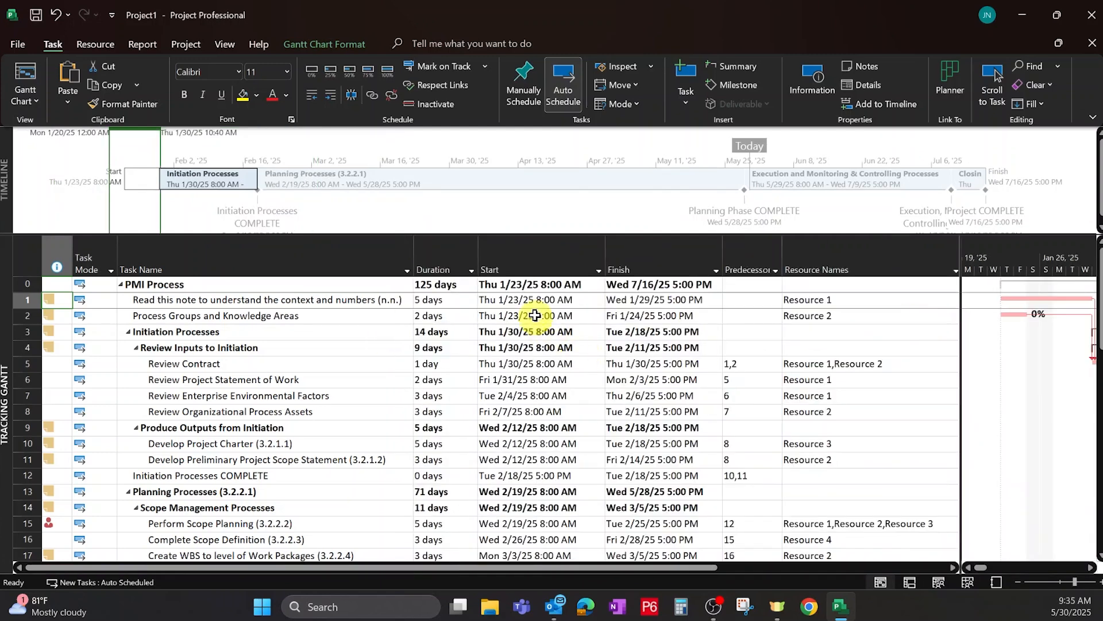
pyautogui.click(534, 299)
pyautogui.press('Right')
pyautogui.press('Right')
pyautogui.press('Right')
pyautogui.press('Right')
pyautogui.press('Right')
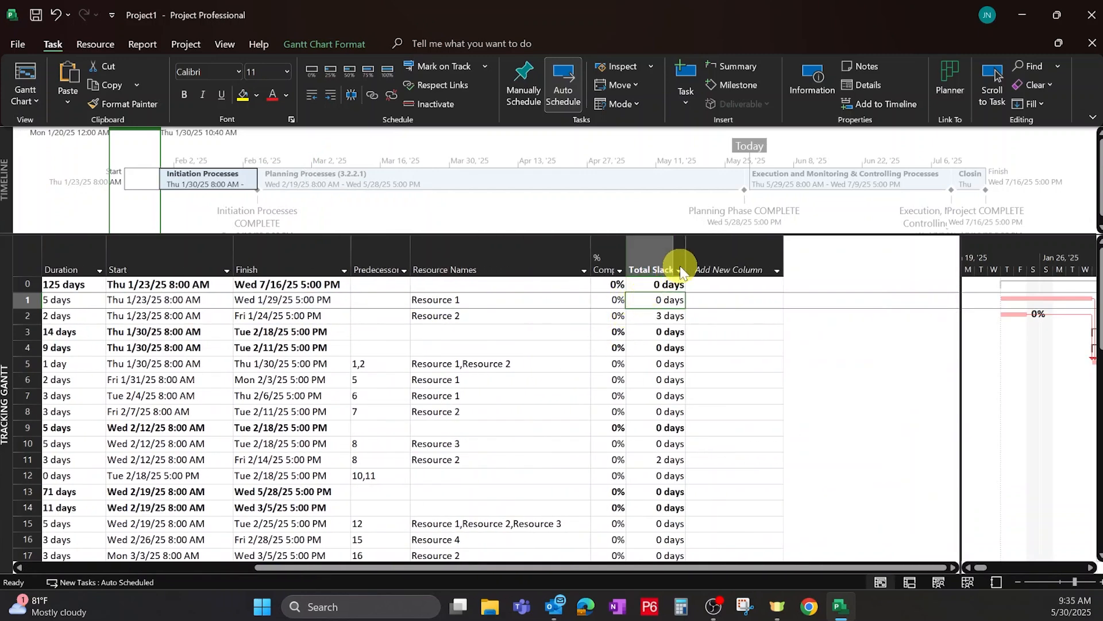
pyautogui.click(680, 270)
pyautogui.click(567, 371)
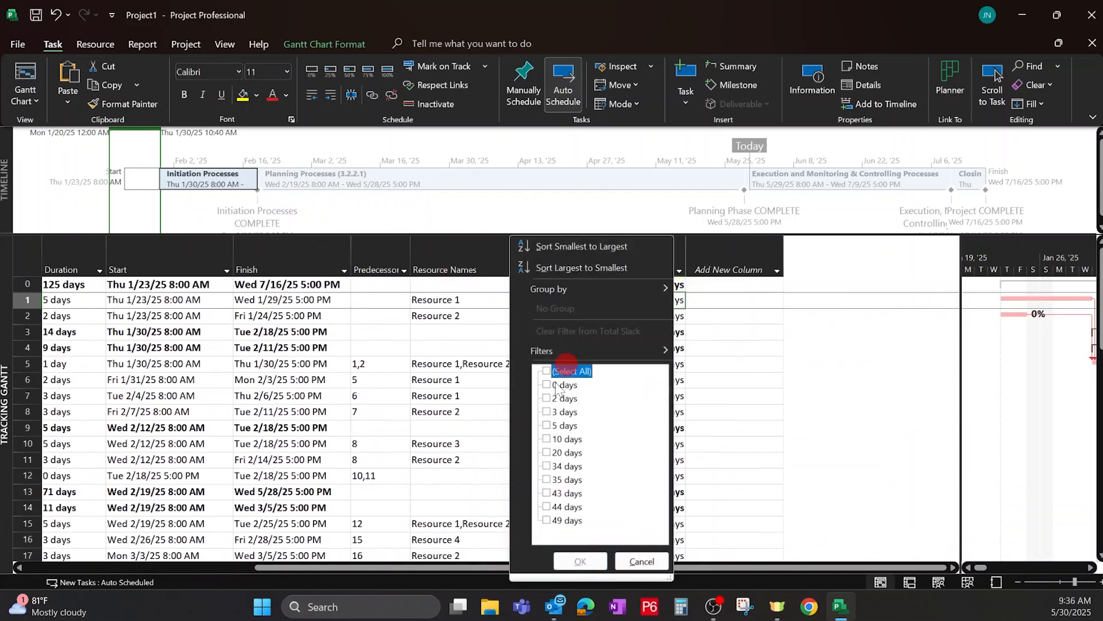
pyautogui.click(562, 385)
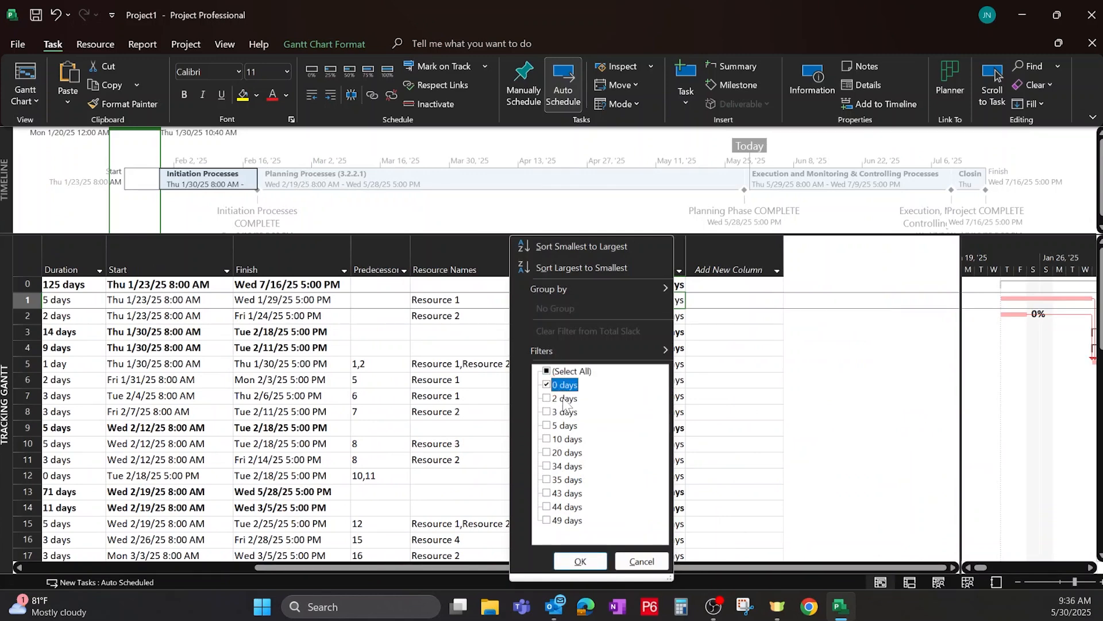
pyautogui.click(578, 562)
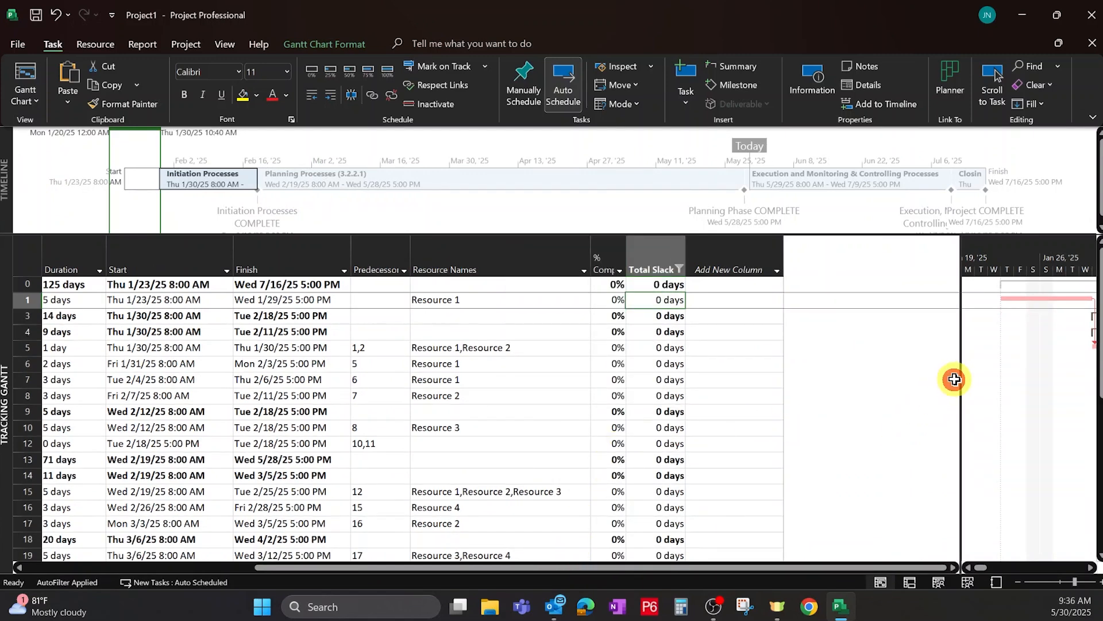
# Extend the Total Slack filter to also include tasks with 2 days and 3 days of slack.
pyautogui.moveTo(960, 376); pyautogui.dragTo(727, 379)
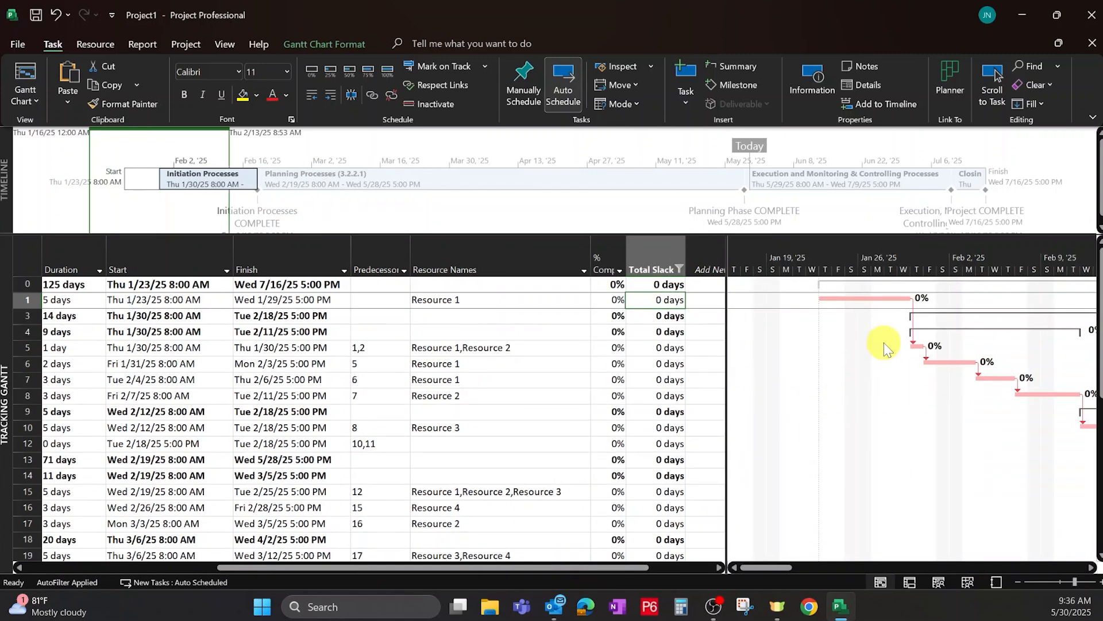
pyautogui.scroll(-1, 885, 343)
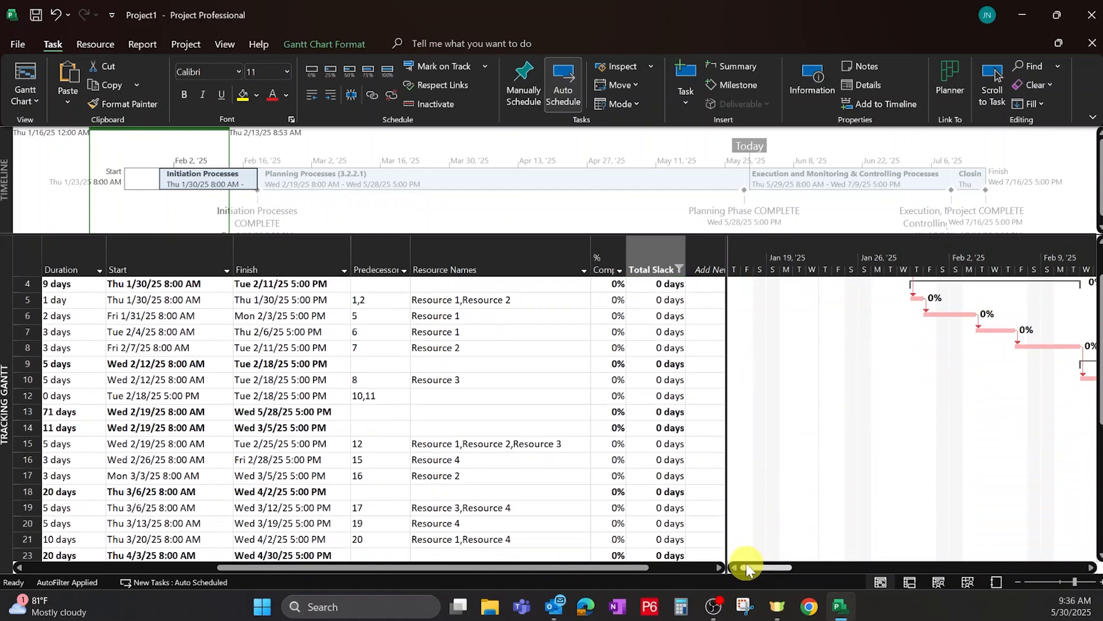
pyautogui.moveTo(746, 567); pyautogui.dragTo(767, 554)
pyautogui.scroll(-2, 818, 413)
pyautogui.scroll(4, 818, 413)
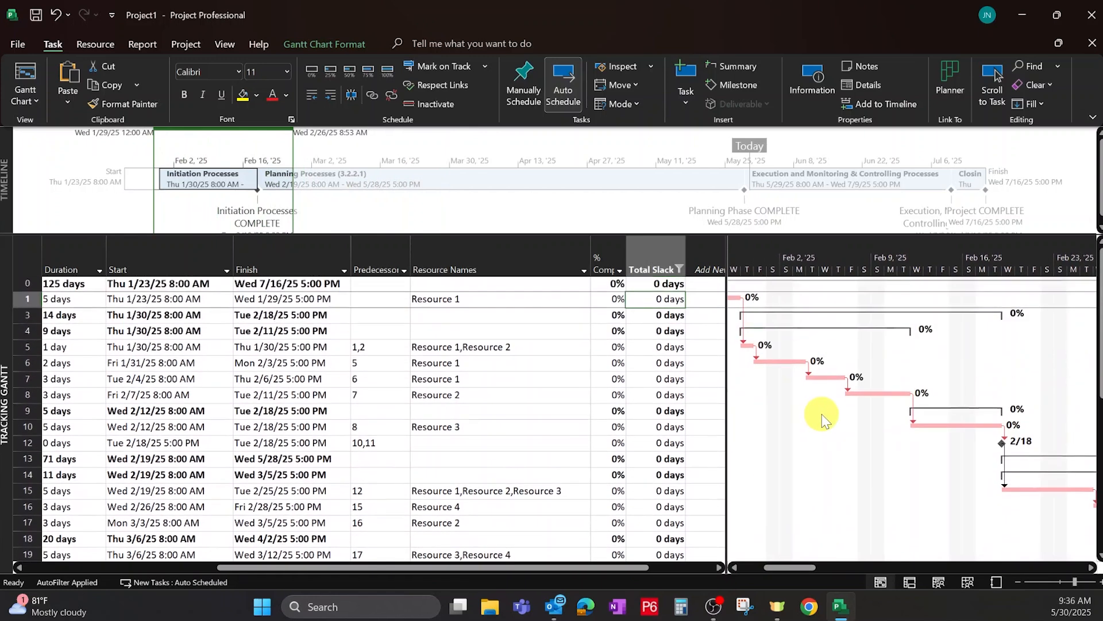
pyautogui.click(679, 269)
pyautogui.click(555, 397)
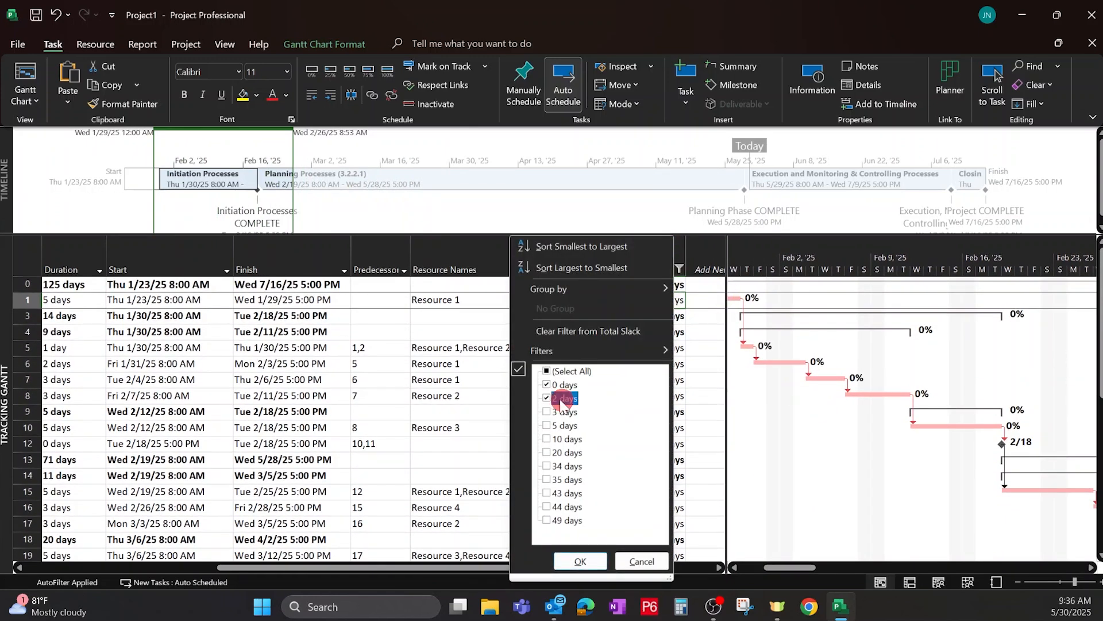
pyautogui.click(556, 411)
pyautogui.click(563, 567)
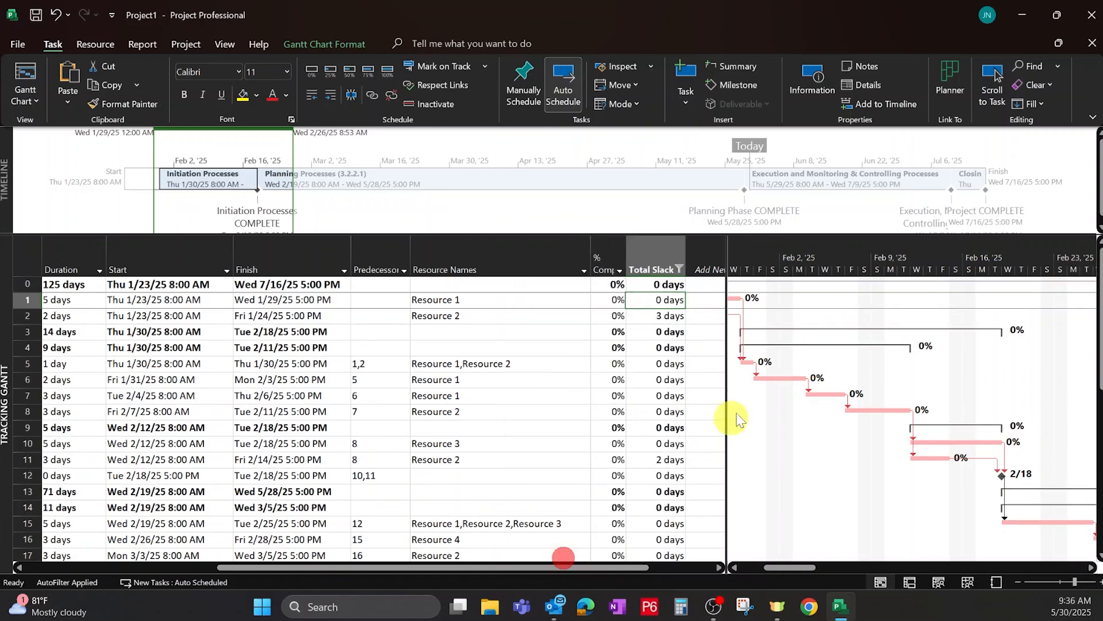
# Change the Total Slack filter to show only tasks with 5 days of slack.
pyautogui.scroll(-4, 771, 334)
pyautogui.scroll(2, 950, 392)
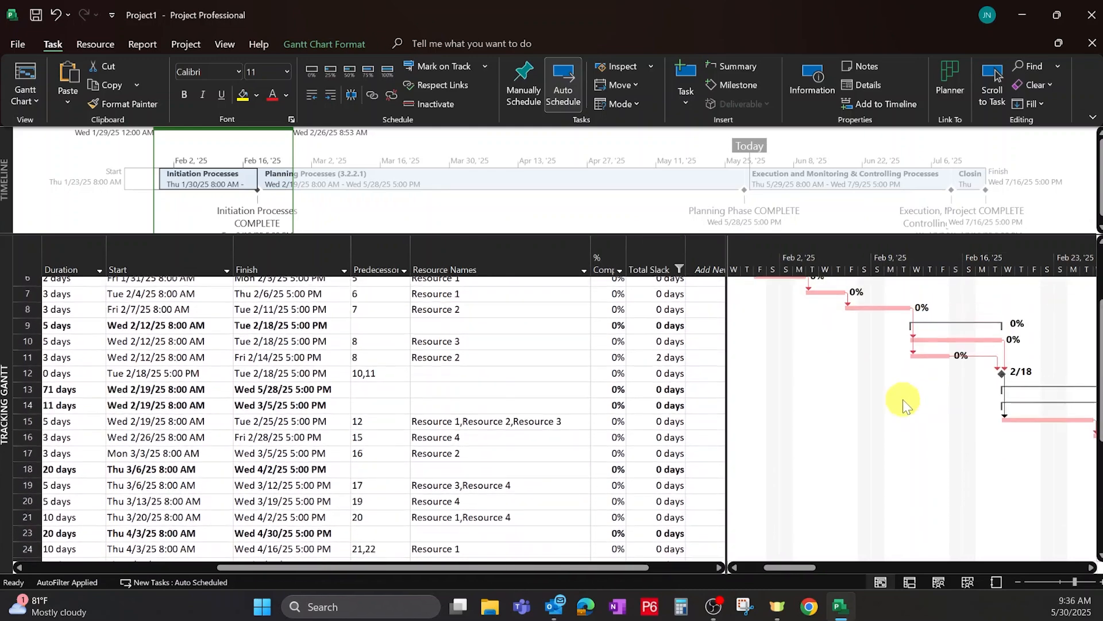
pyautogui.moveTo(777, 568); pyautogui.dragTo(824, 567)
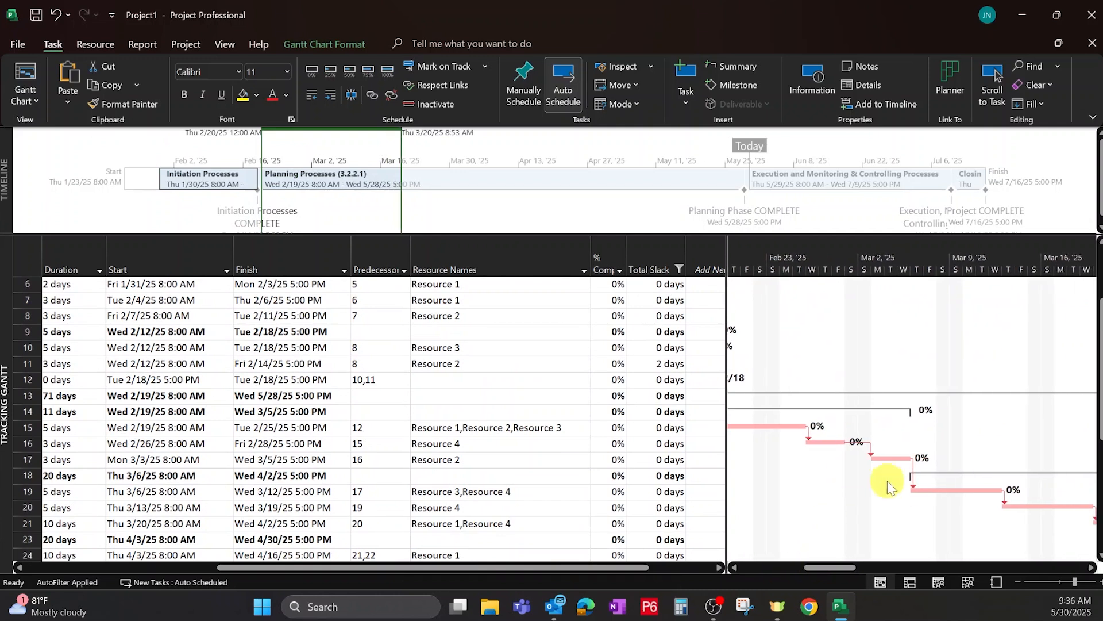
pyautogui.click(680, 269)
pyautogui.click(557, 372)
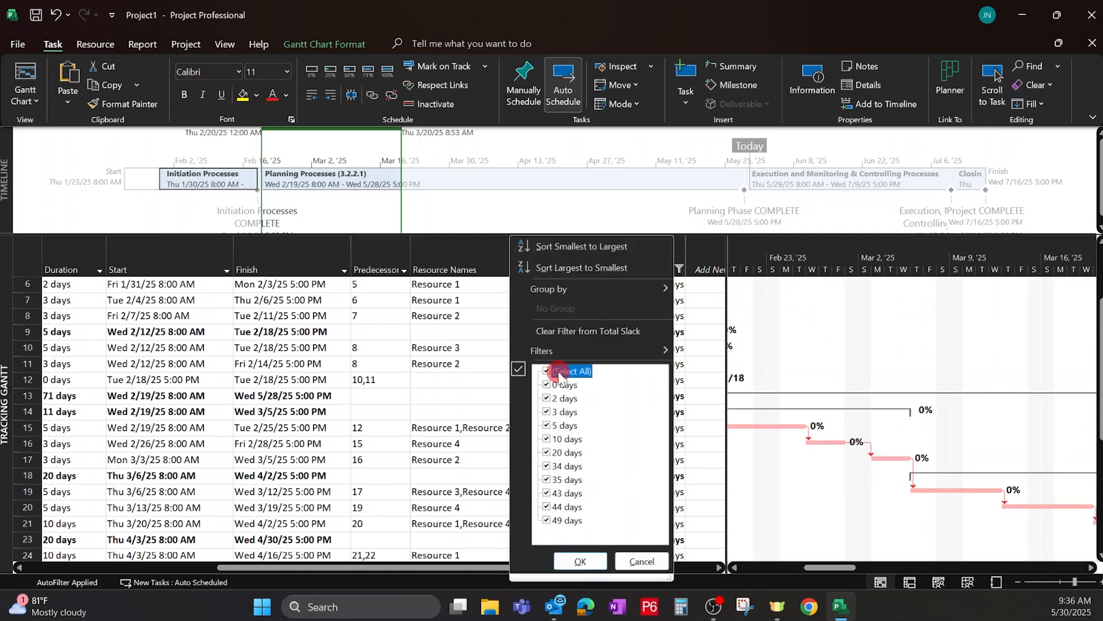
pyautogui.click(557, 372)
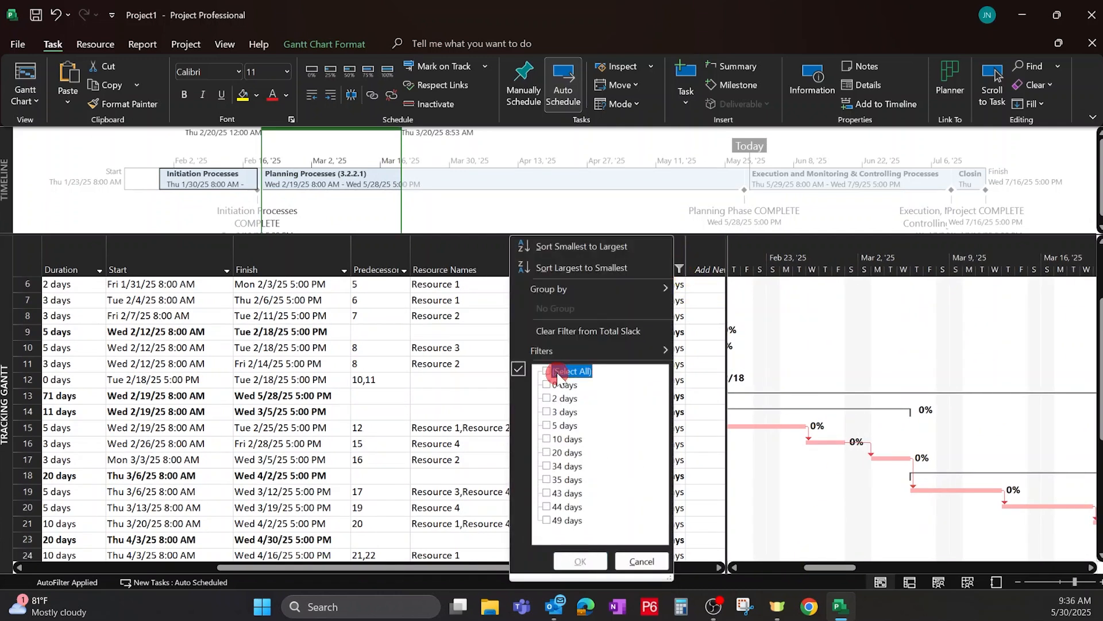
pyautogui.click(564, 426)
pyautogui.click(580, 560)
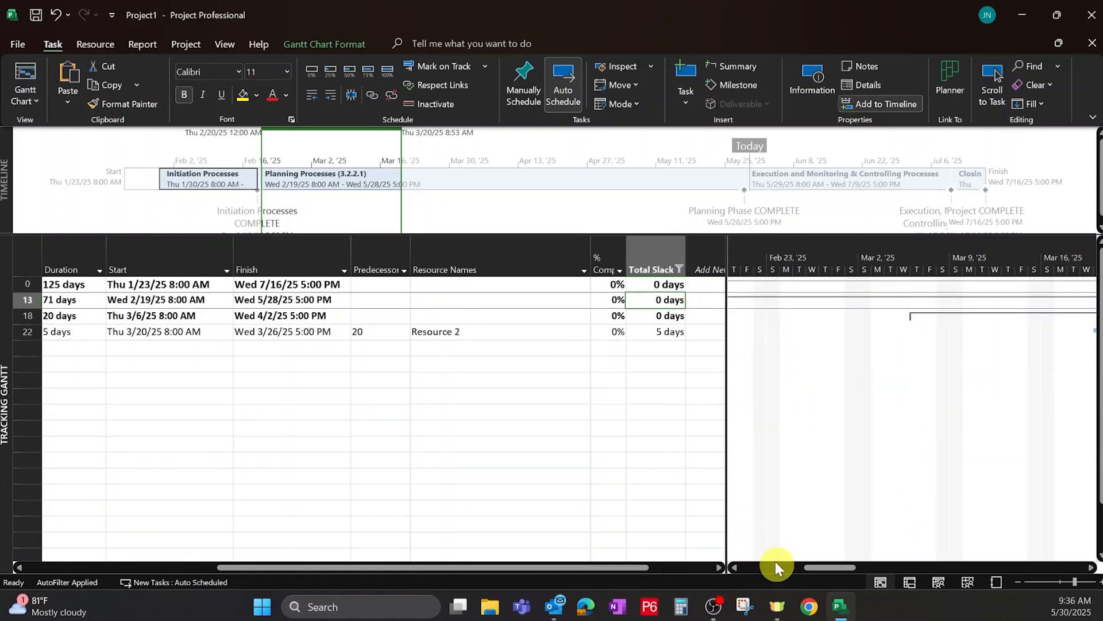
# Clear the active filter so all tasks are shown again.
pyautogui.click(226, 42)
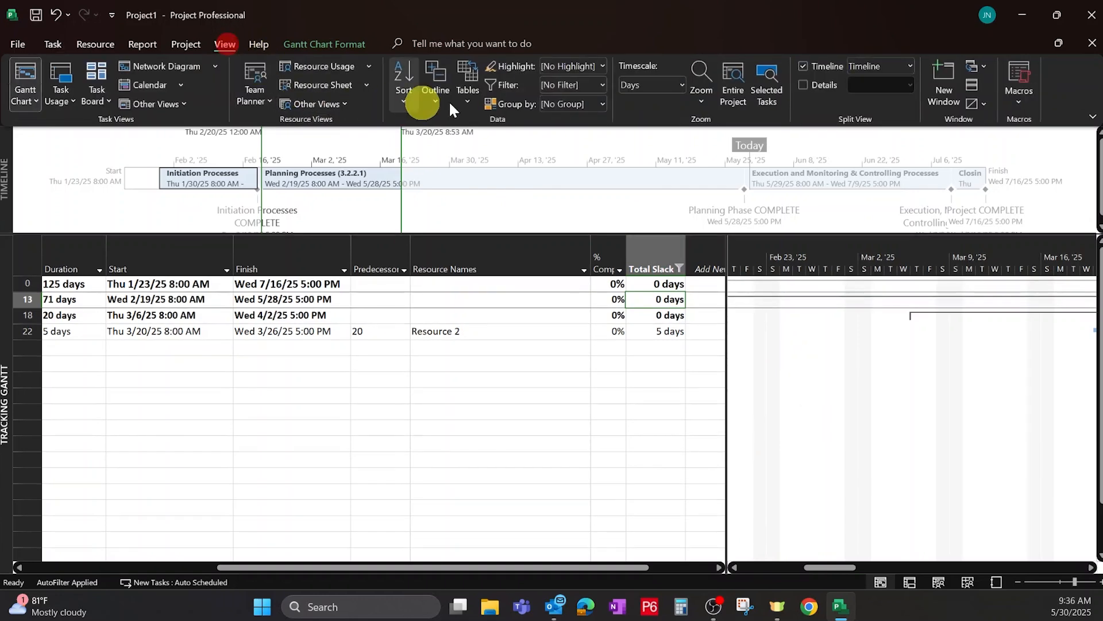
pyautogui.click(604, 85)
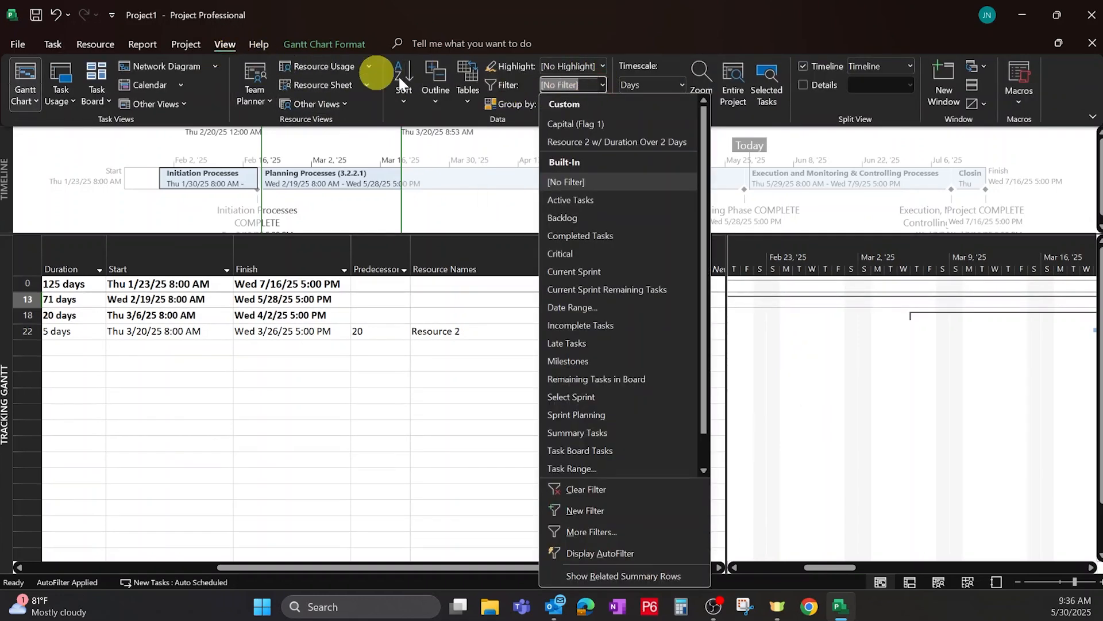
pyautogui.click(608, 489)
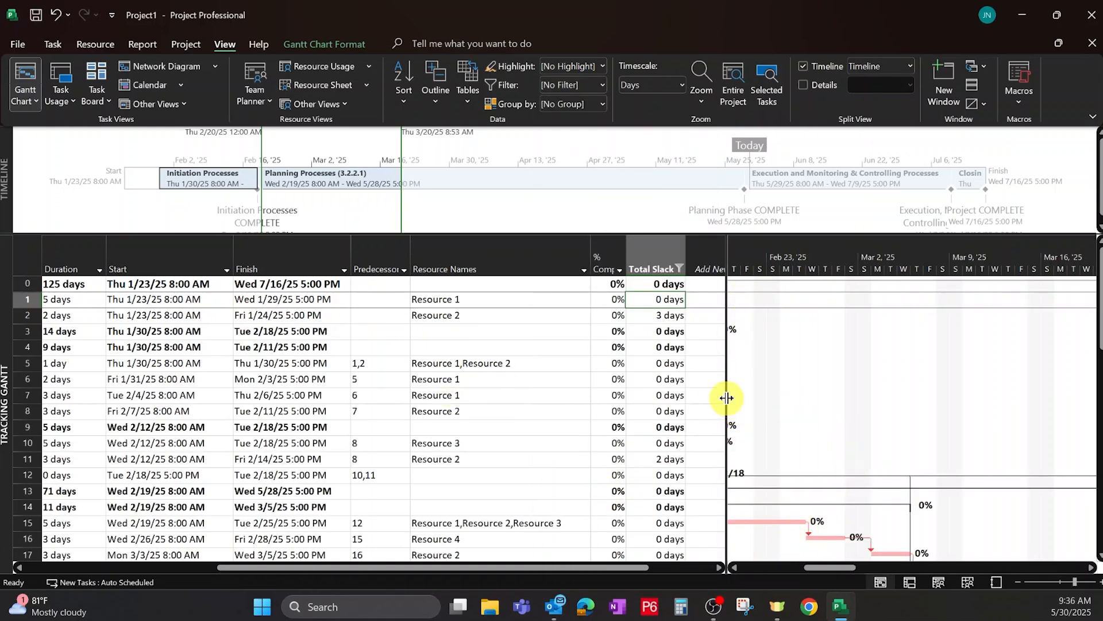
# Open Bar Styles for the Gantt chart and set the Critical bar's middle color to dark red.
pyautogui.moveTo(726, 398); pyautogui.dragTo(615, 396)
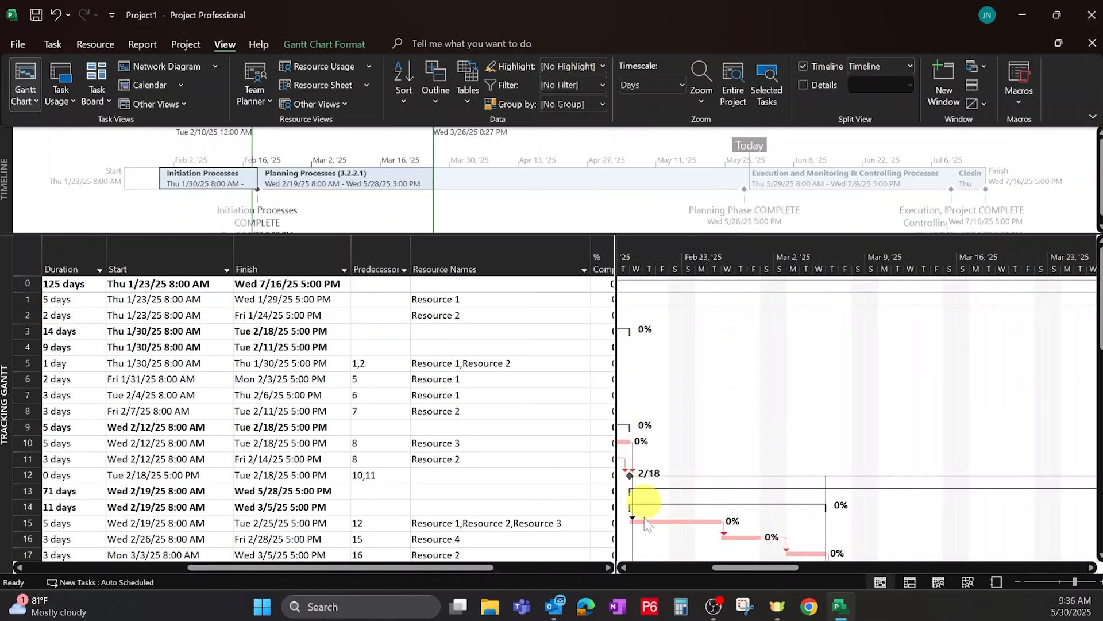
pyautogui.click(623, 567)
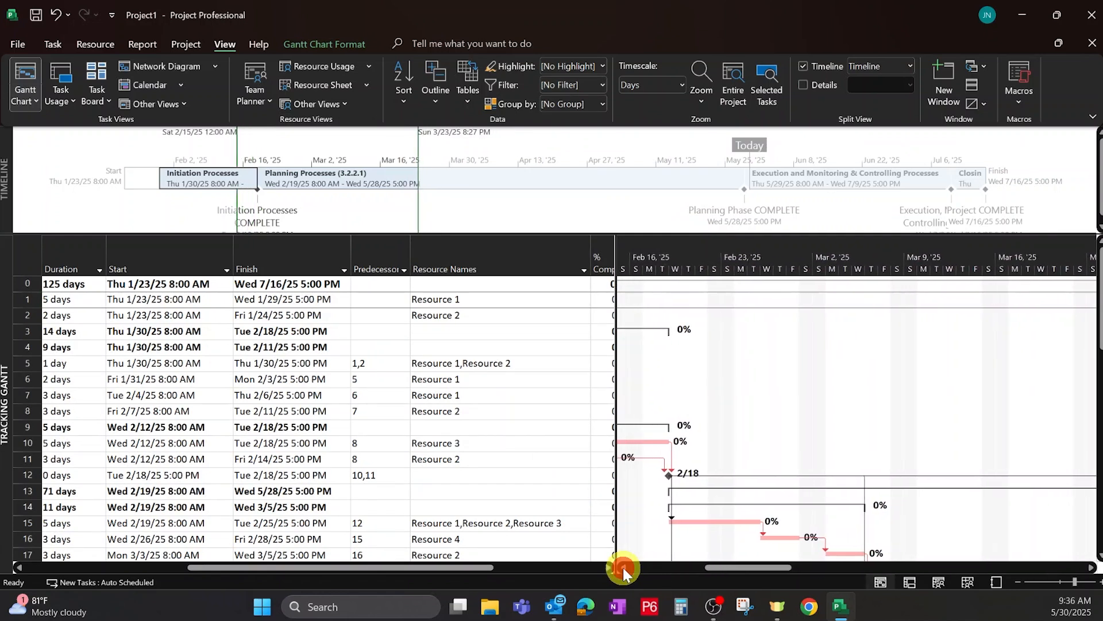
pyautogui.click(623, 568)
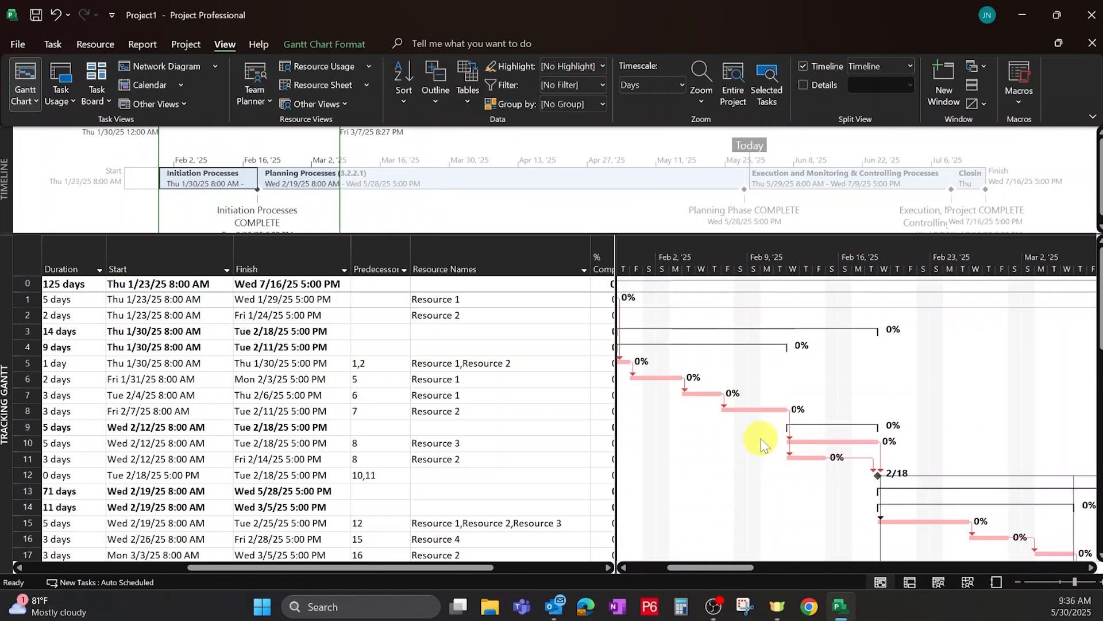
pyautogui.rightClick(795, 384)
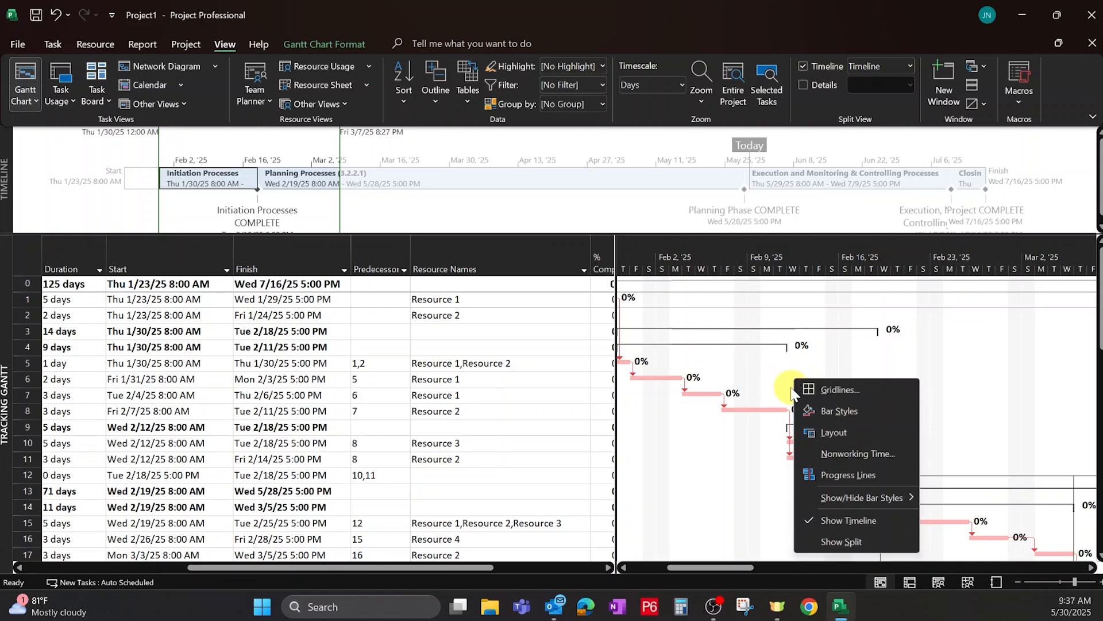
pyautogui.click(840, 410)
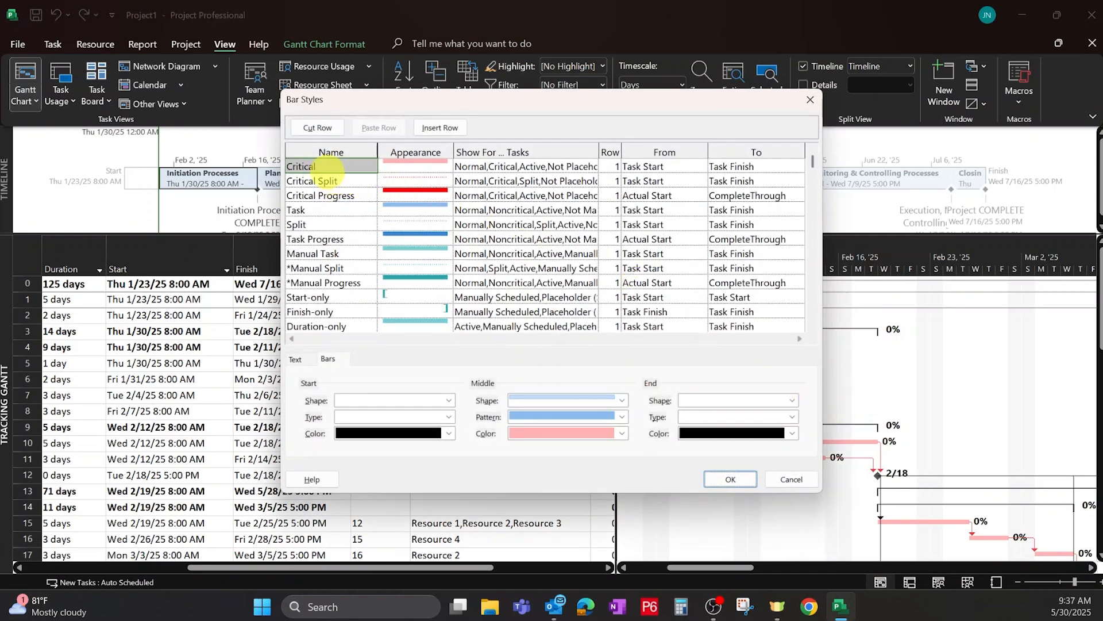
pyautogui.click(420, 166)
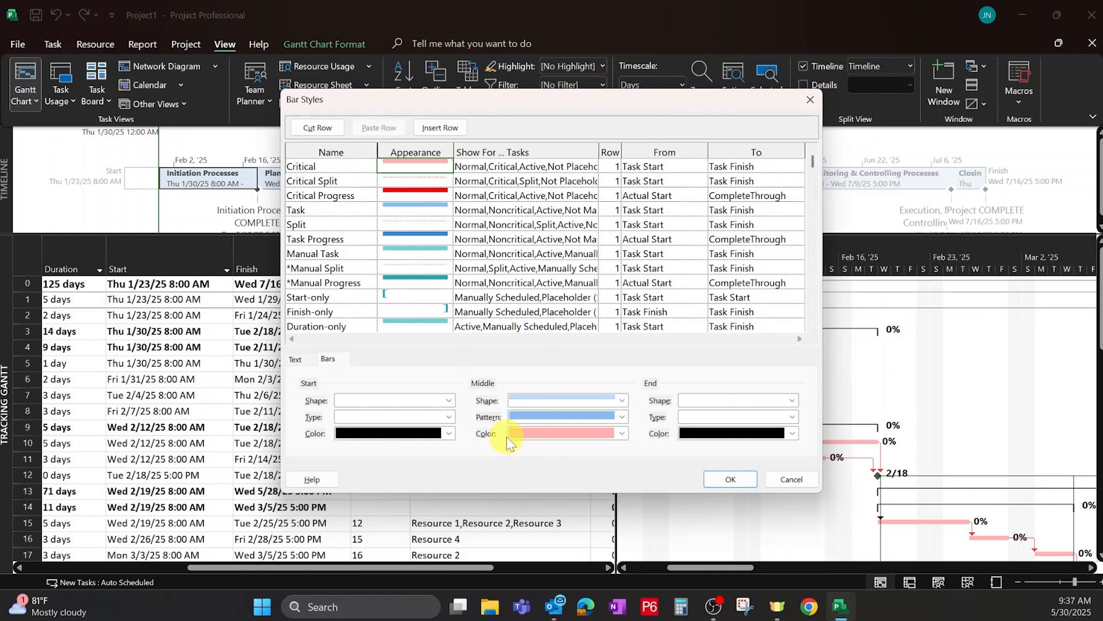
pyautogui.click(623, 433)
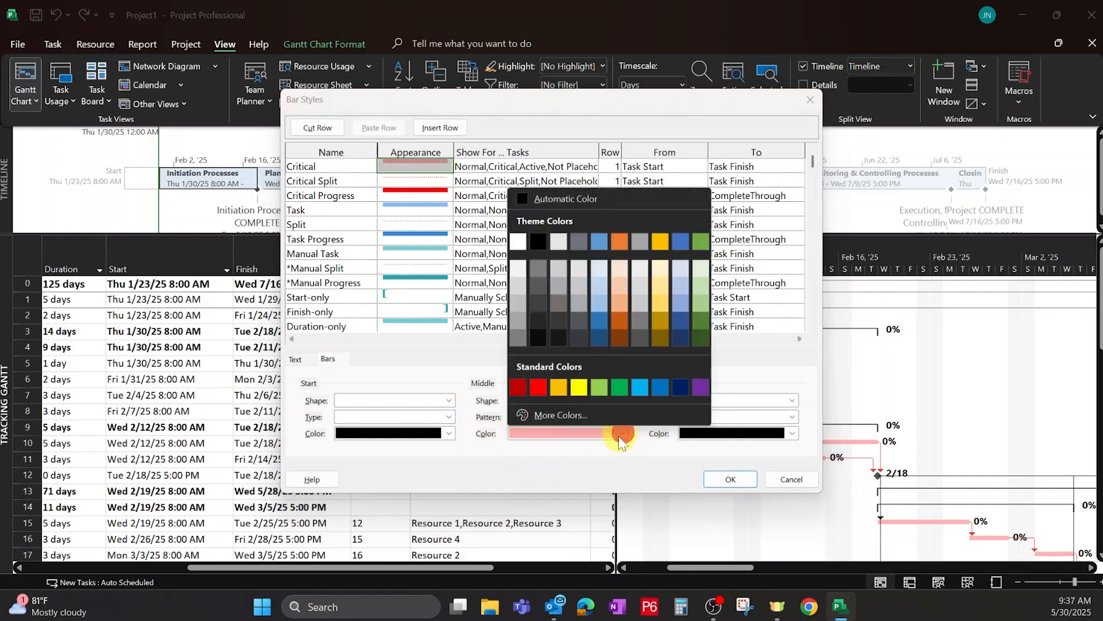
pyautogui.click(517, 388)
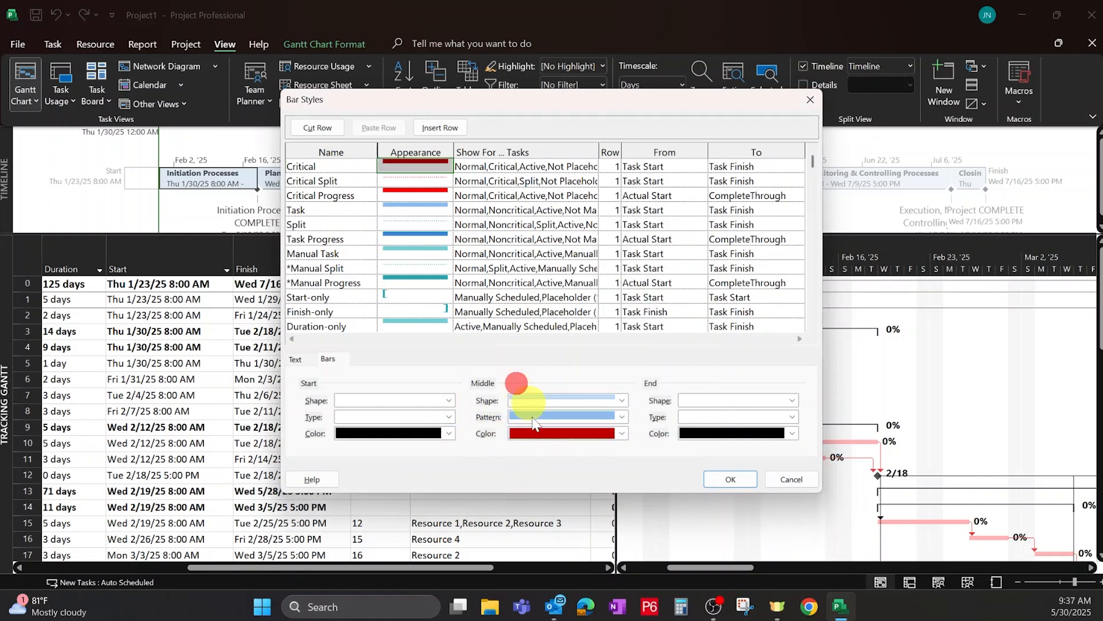
pyautogui.click(621, 434)
pyautogui.click(647, 480)
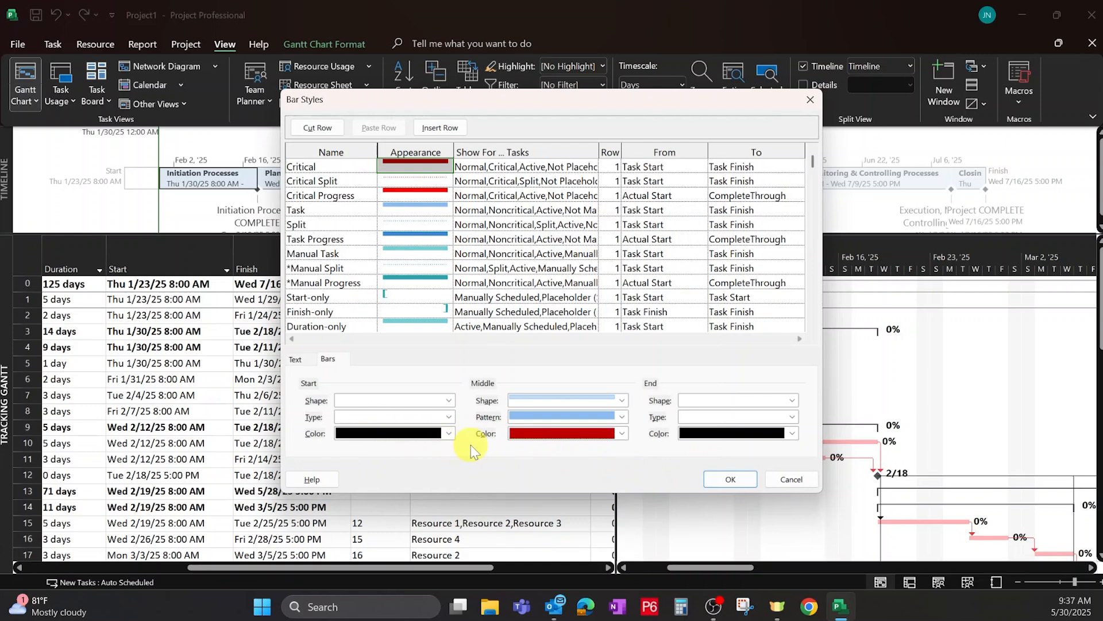
# Change the Critical bar's middle pattern to a hatched fill and apply the bar styles.
pyautogui.click(621, 417)
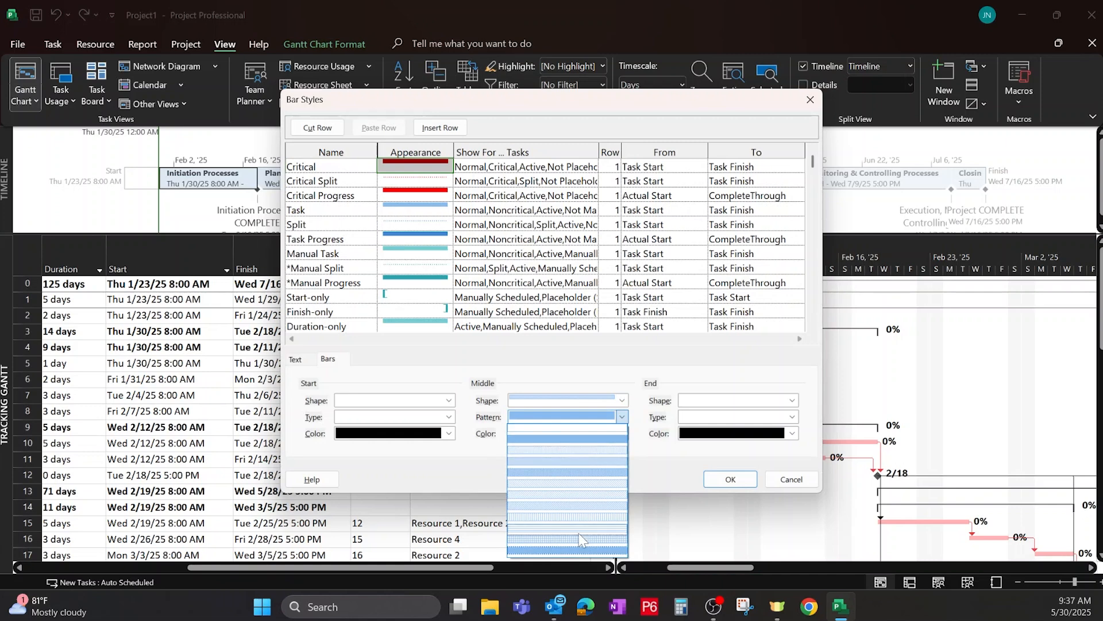
pyautogui.click(568, 521)
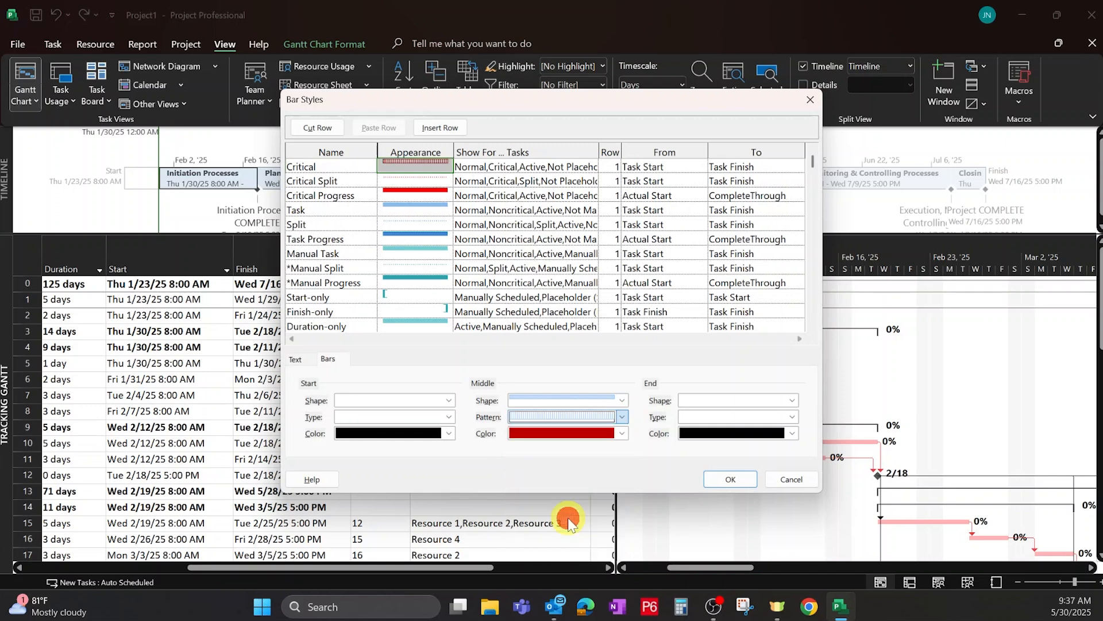
pyautogui.click(622, 400)
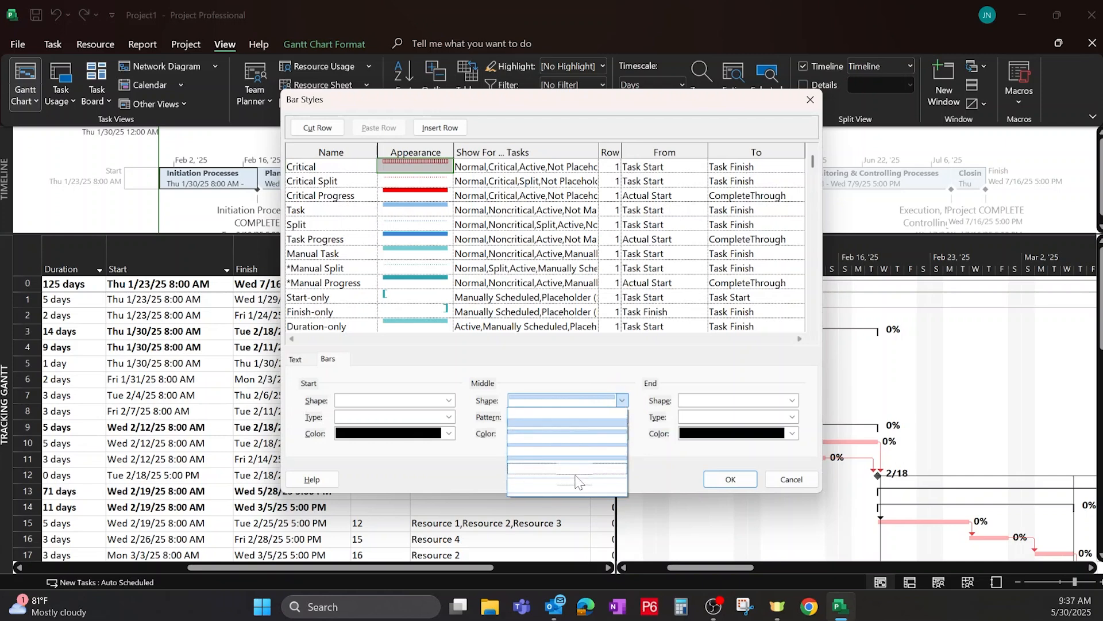
pyautogui.click(630, 377)
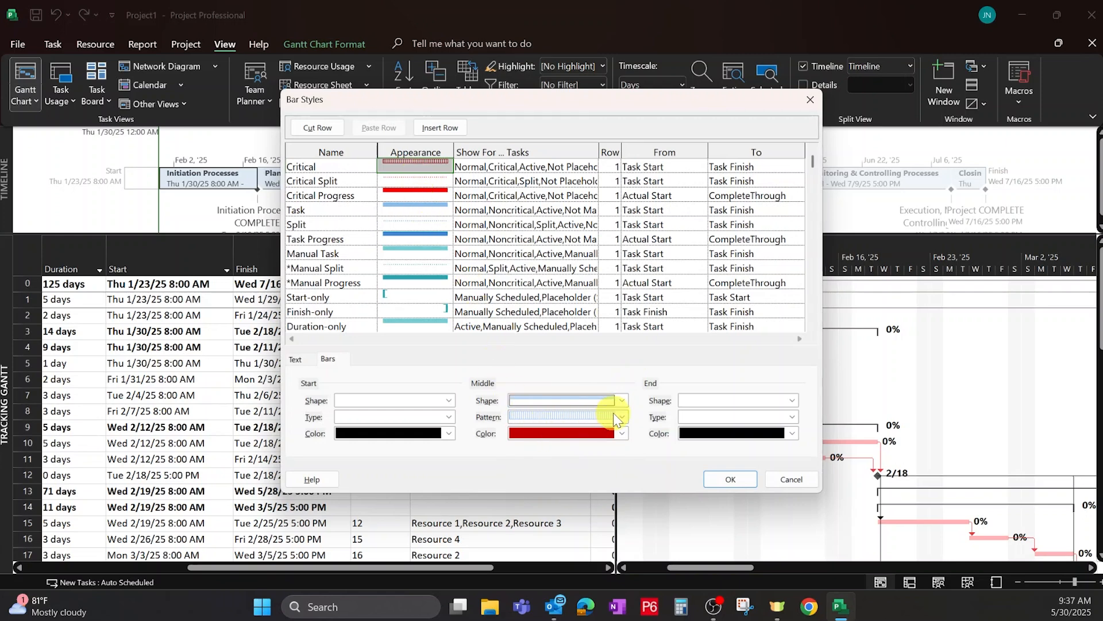
pyautogui.click(296, 362)
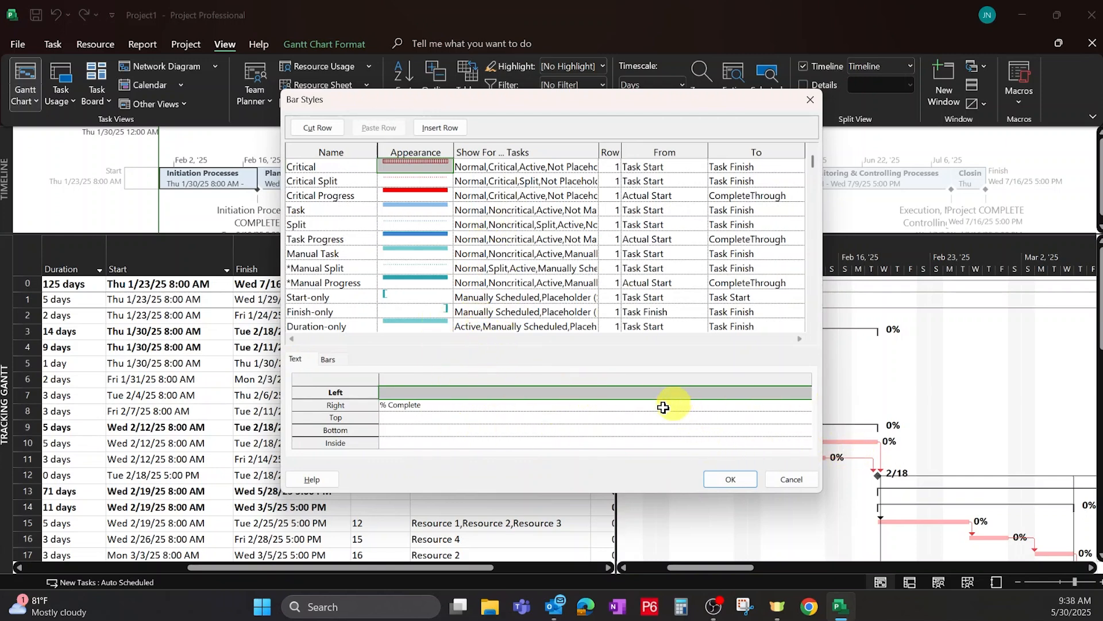
pyautogui.click(724, 480)
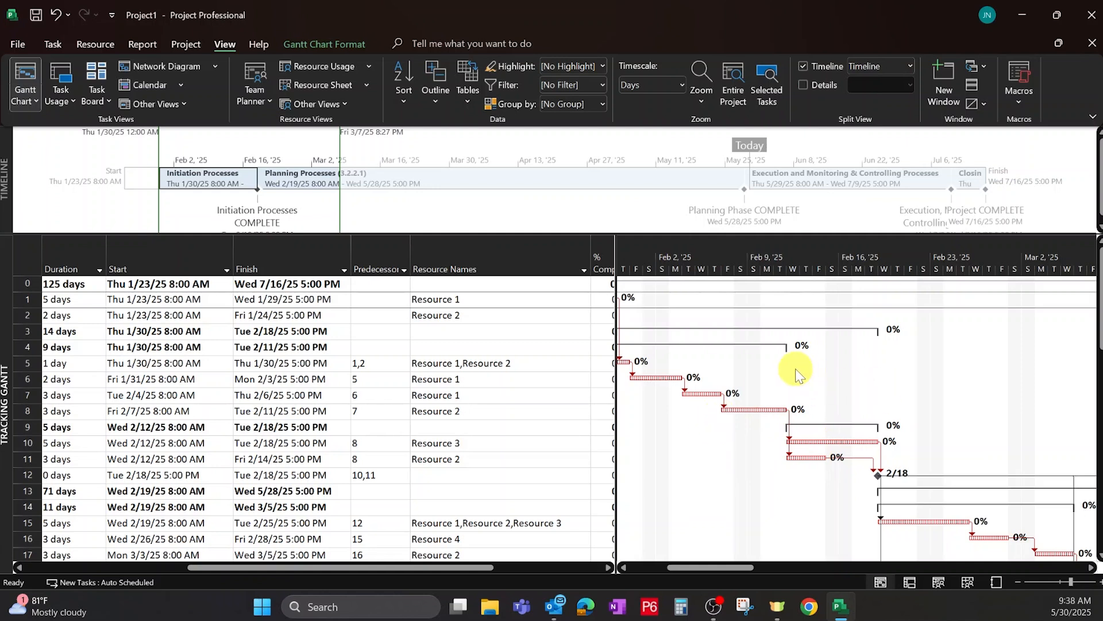
# Hide the critical task bars in the Gantt chart through the show/hide bar styles options.
pyautogui.rightClick(802, 391)
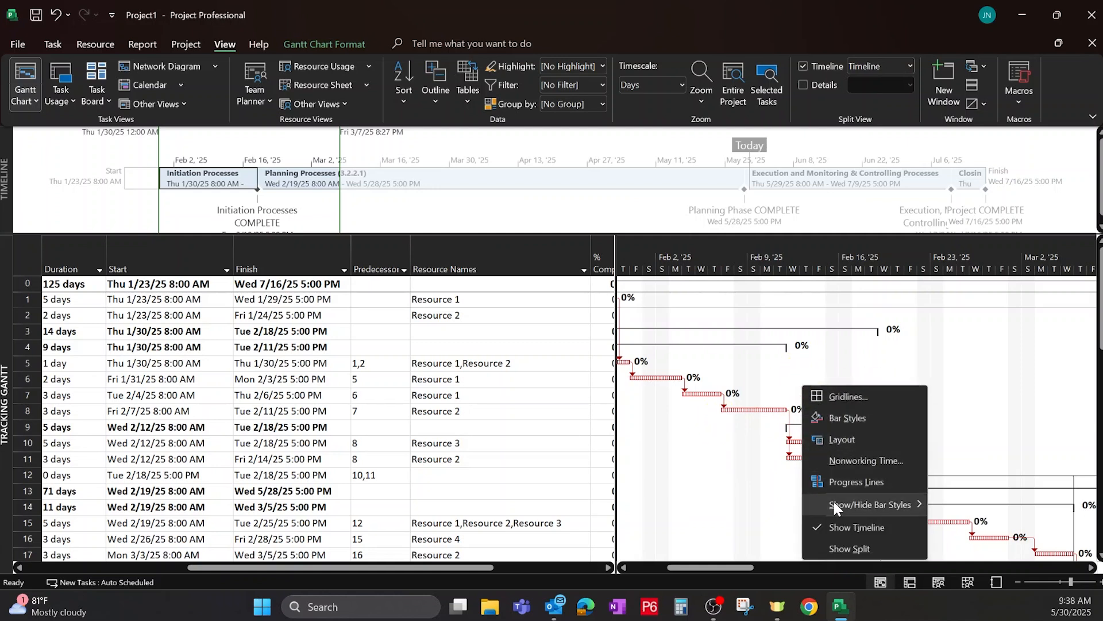
pyautogui.moveTo(835, 506)
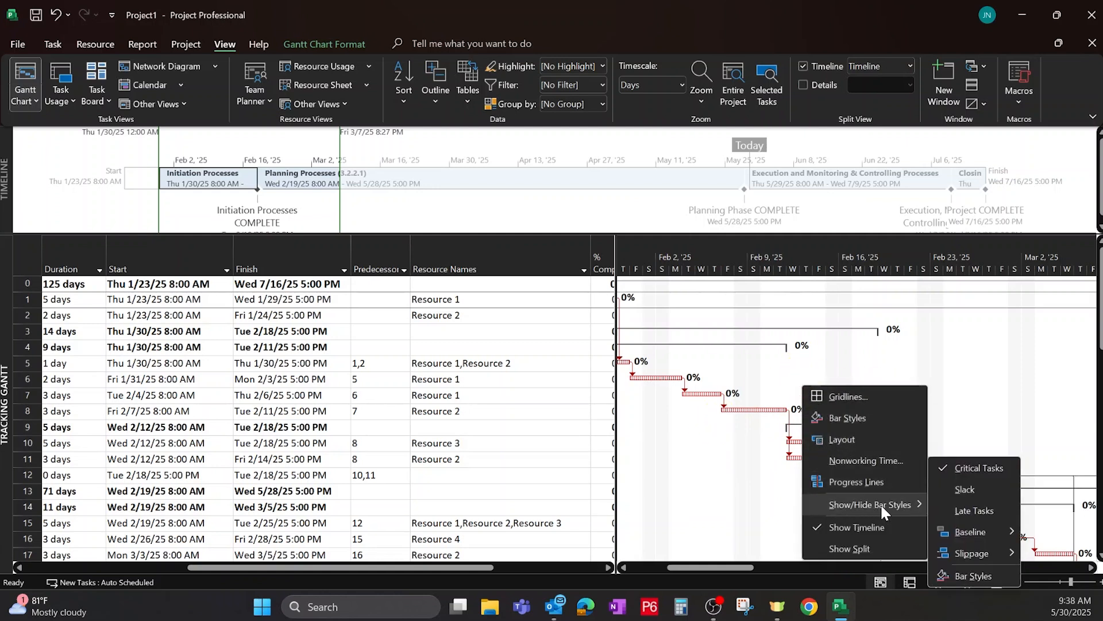
pyautogui.click(976, 468)
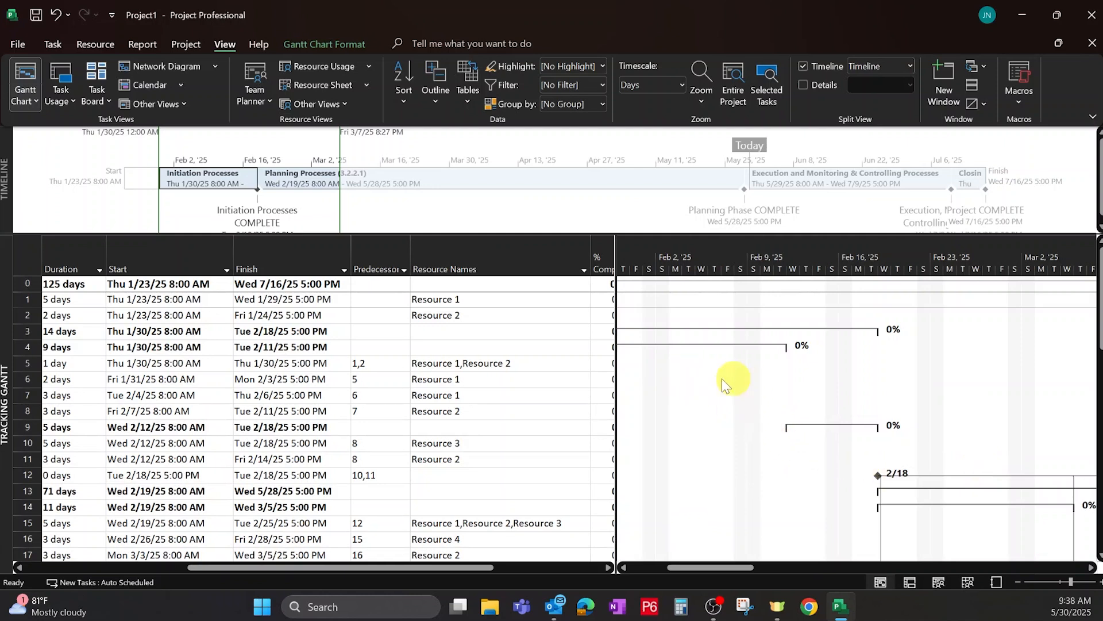
# Show the critical task bars in the Gantt chart again through the show/hide bar styles options.
pyautogui.rightClick(702, 385)
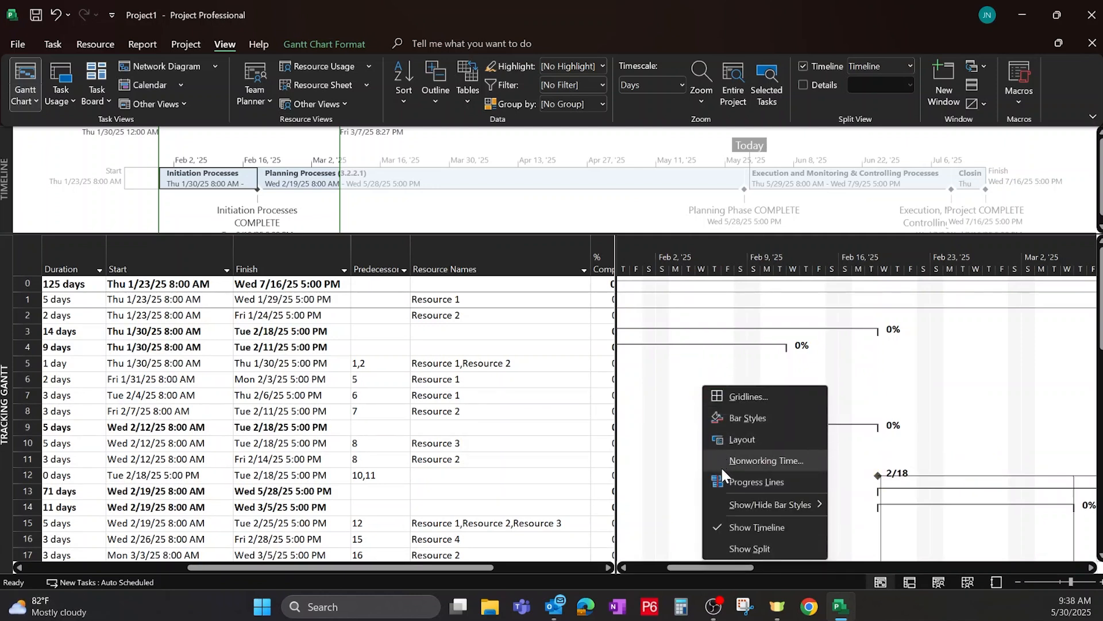
pyautogui.moveTo(745, 502)
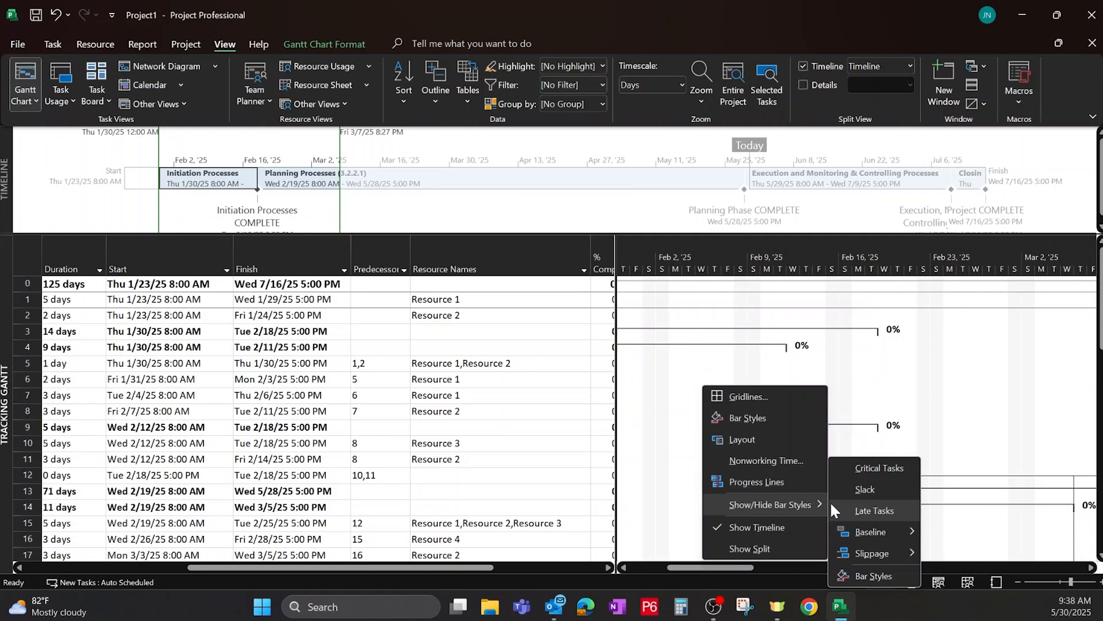
pyautogui.click(865, 467)
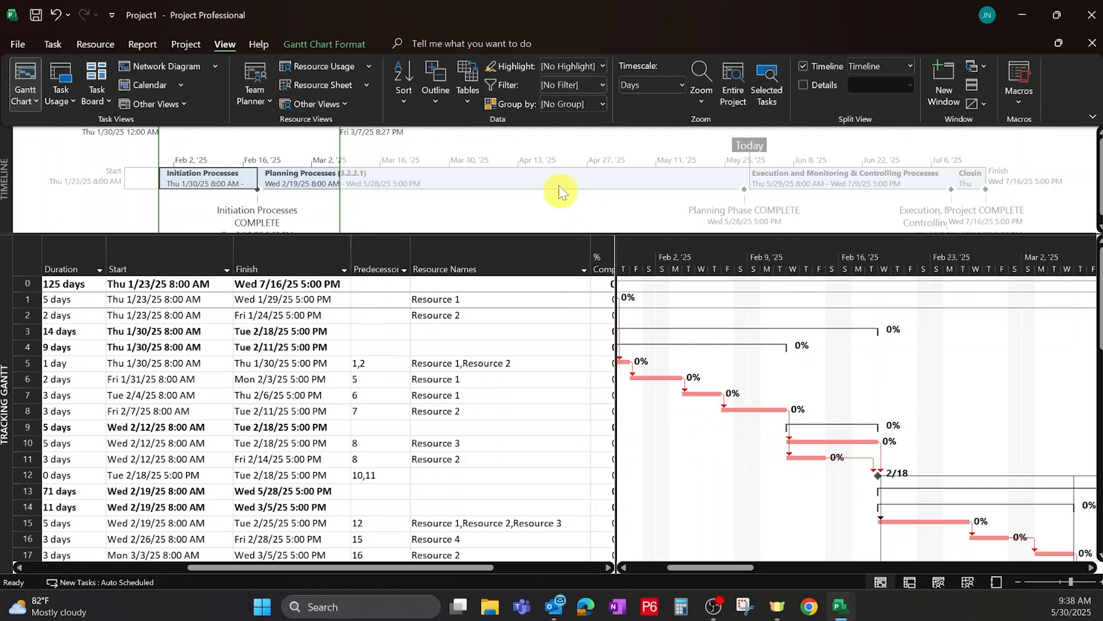
# Filter the task list to show only Critical tasks.
pyautogui.click(460, 336)
pyautogui.press('Left')
pyautogui.press('Home')
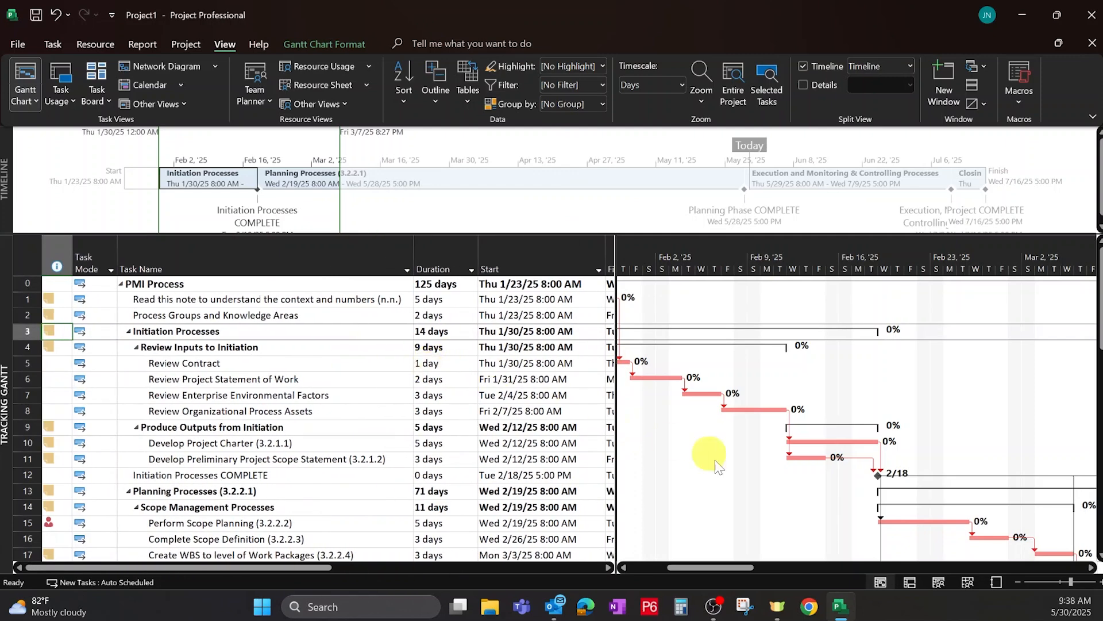
pyautogui.moveTo(723, 570); pyautogui.dragTo(638, 539)
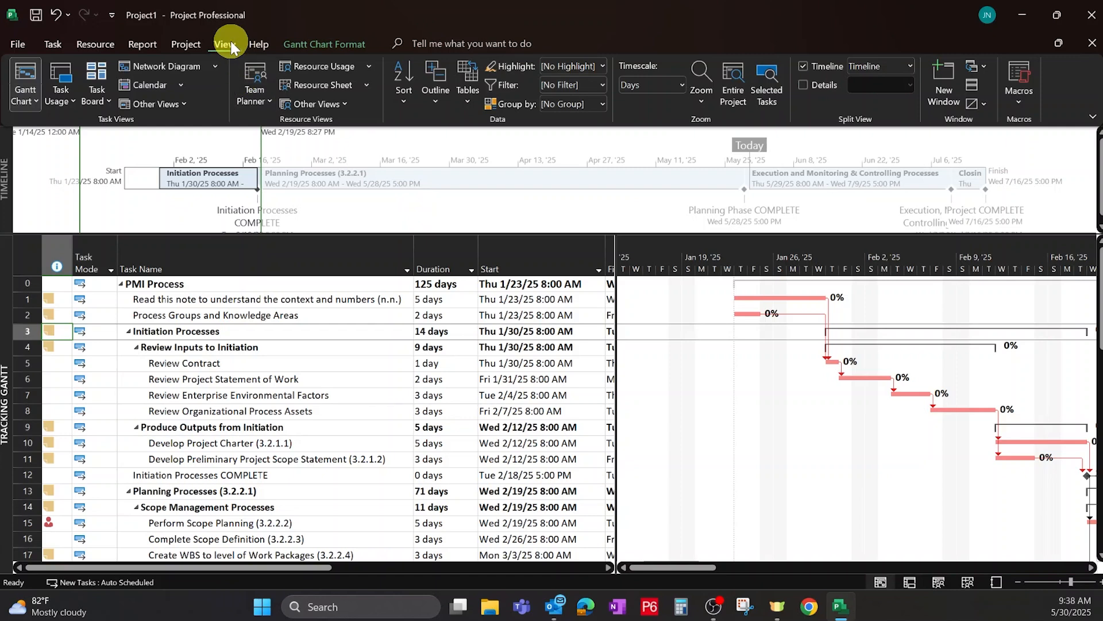
pyautogui.click(603, 85)
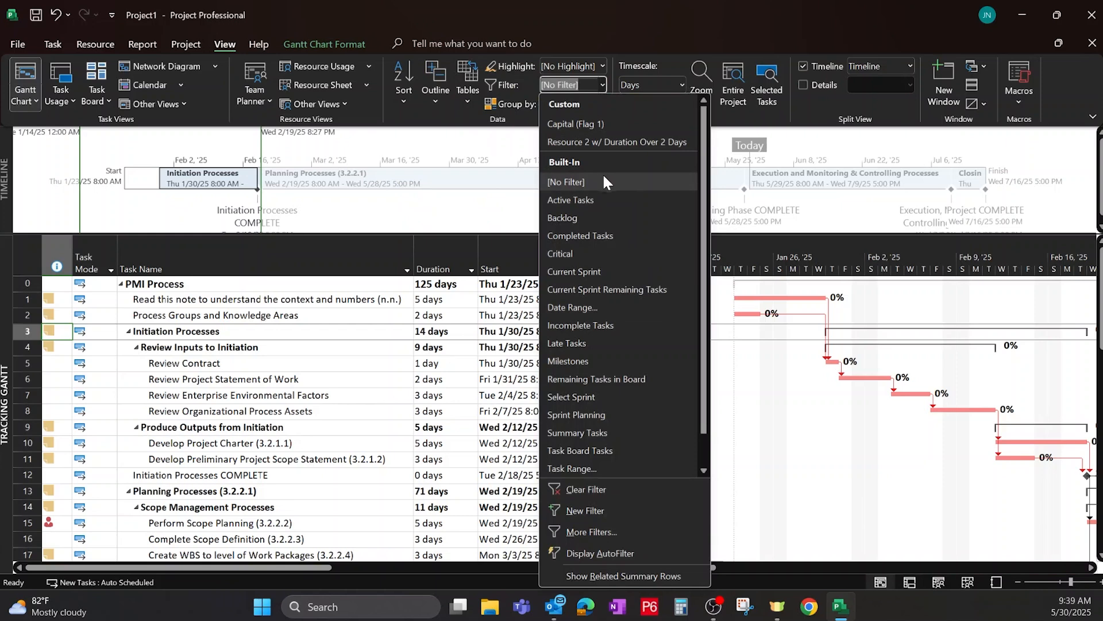
pyautogui.click(571, 253)
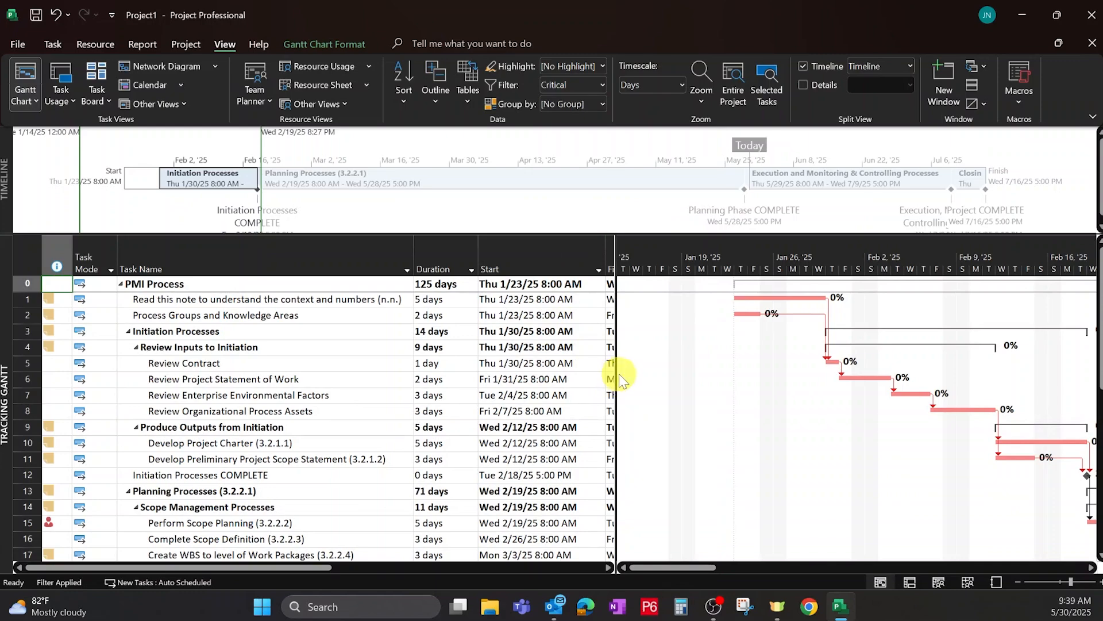
# Examine the filtered critical tasks in the table and the Gantt chart.
pyautogui.moveTo(614, 374); pyautogui.dragTo(713, 382)
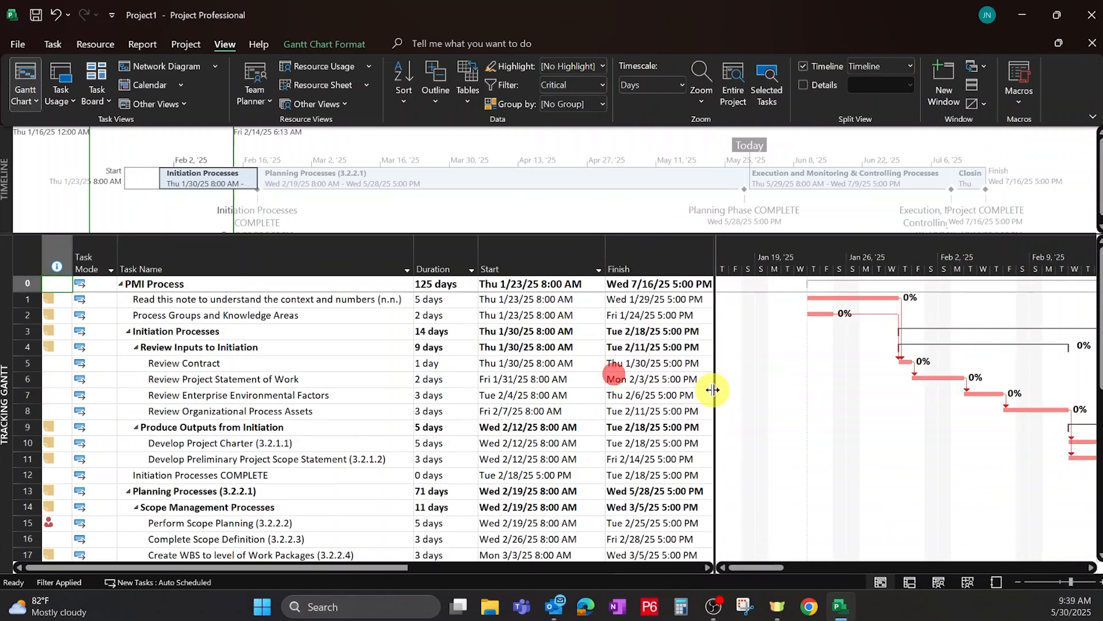
pyautogui.scroll(-4, 860, 379)
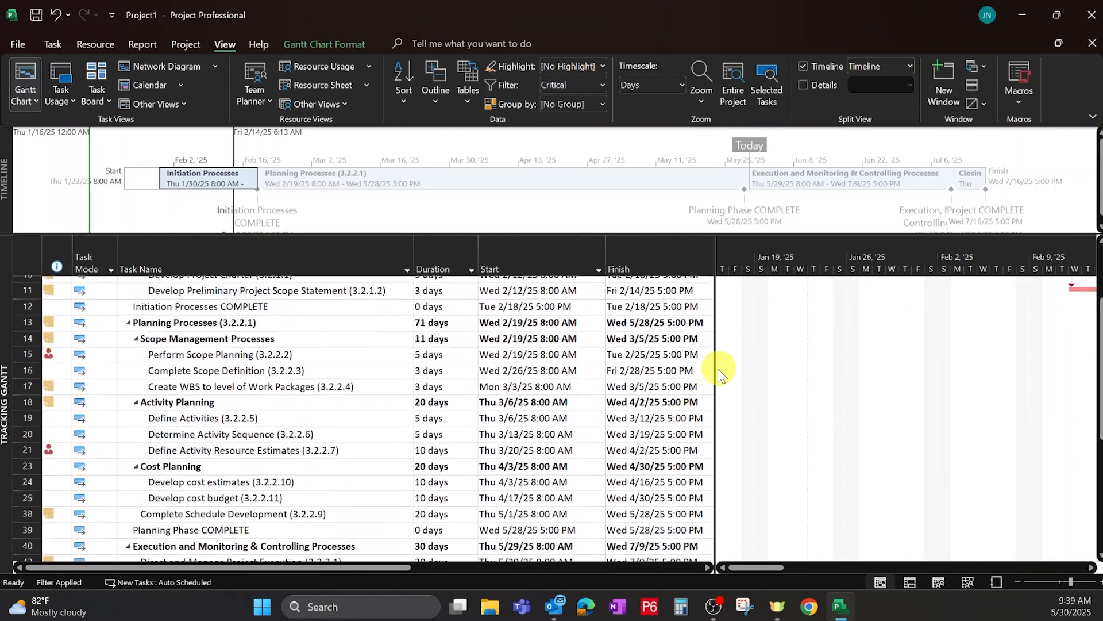
pyautogui.scroll(3, 719, 368)
pyautogui.moveTo(738, 571); pyautogui.dragTo(796, 571)
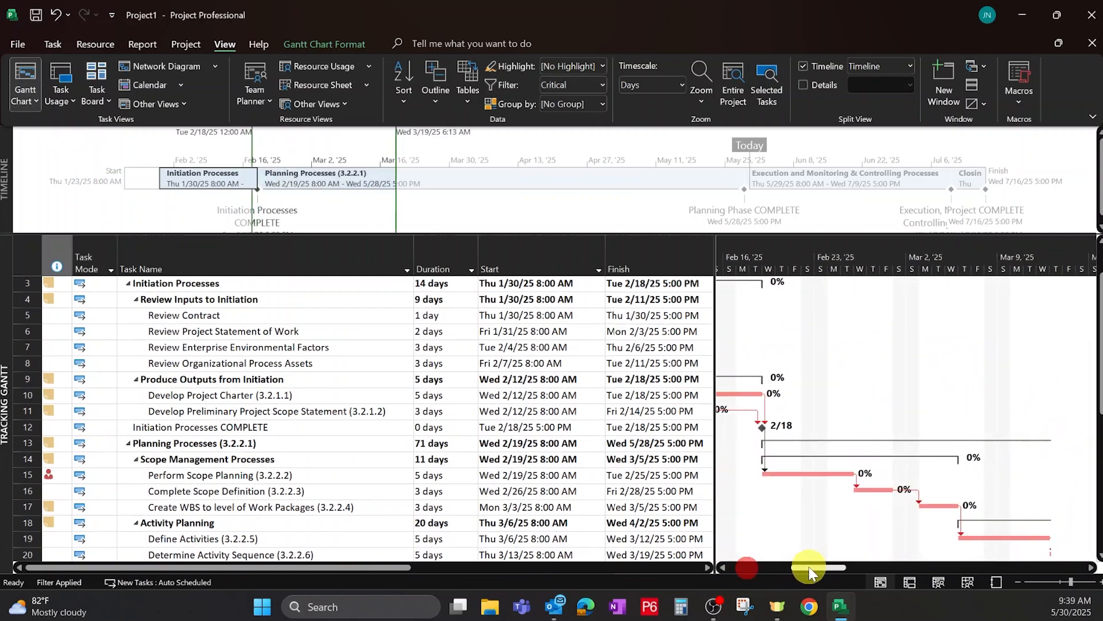
pyautogui.scroll(-3, 804, 437)
pyautogui.scroll(4, 751, 431)
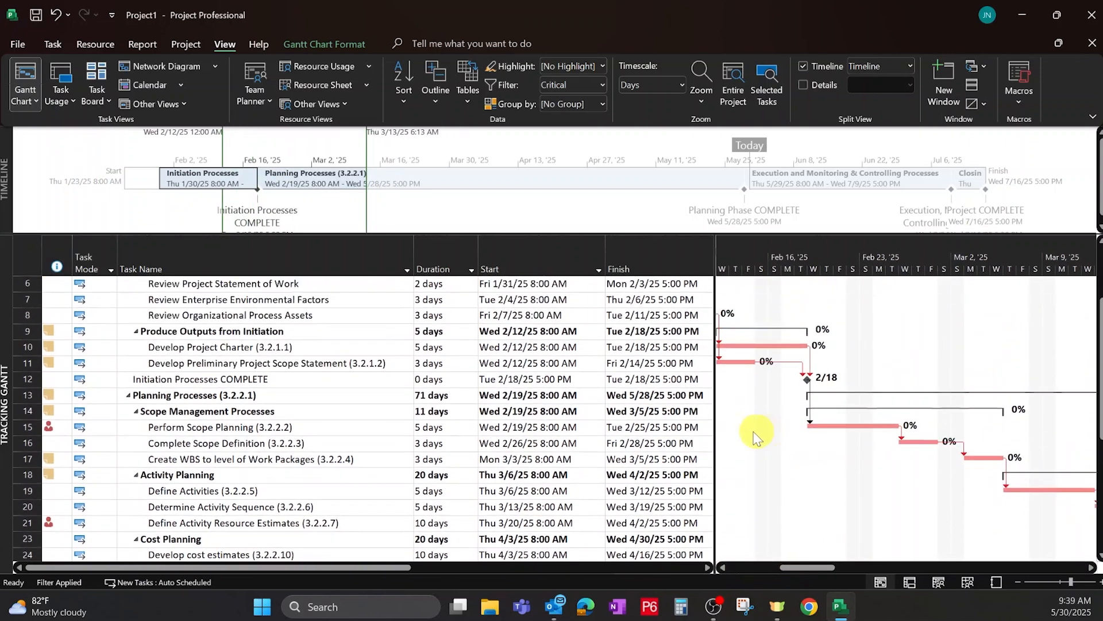
# Inspect the Total Slack column for the critical-filtered tasks.
pyautogui.moveTo(715, 379); pyautogui.dragTo(804, 382)
pyautogui.click(646, 347)
pyautogui.press('Right')
pyautogui.press('Right')
pyautogui.press('Right')
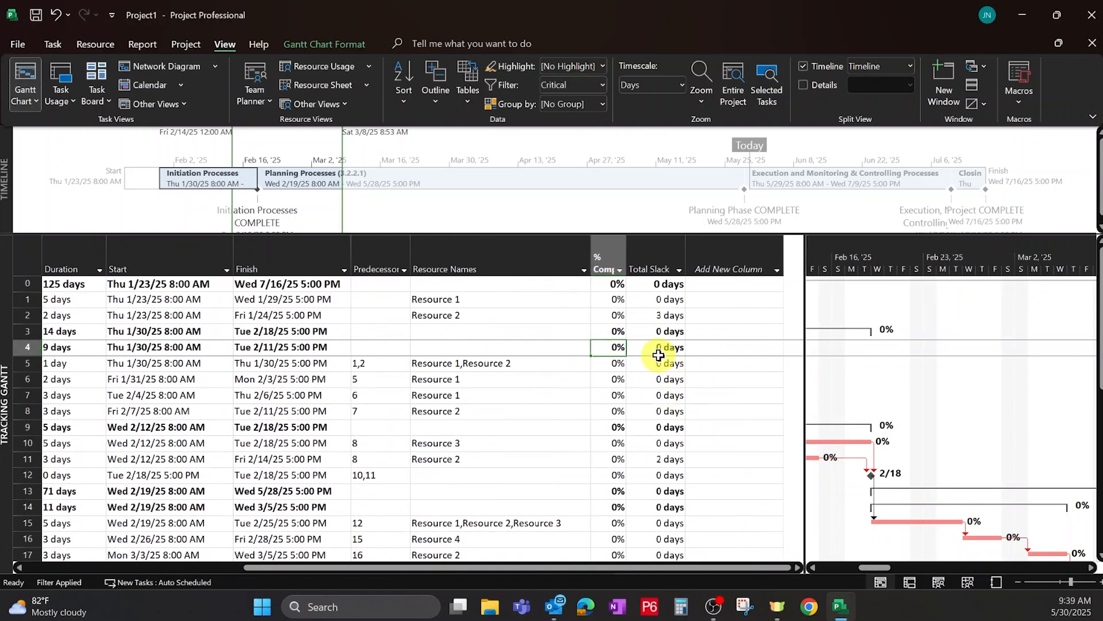
pyautogui.press('F2')
pyautogui.moveTo(805, 352); pyautogui.dragTo(718, 363)
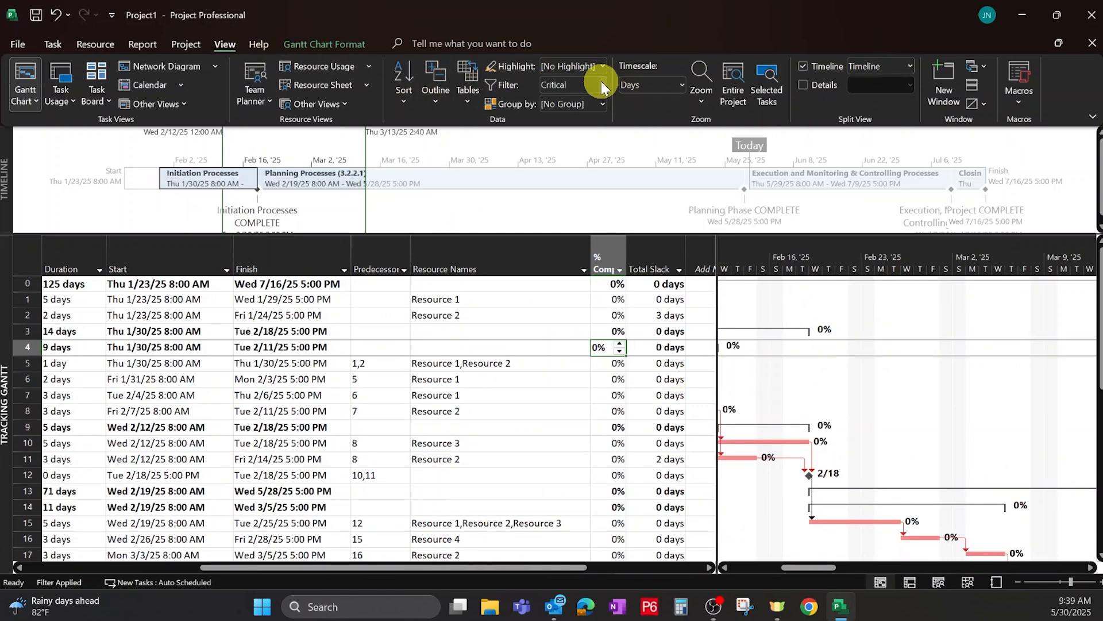
pyautogui.click(296, 331)
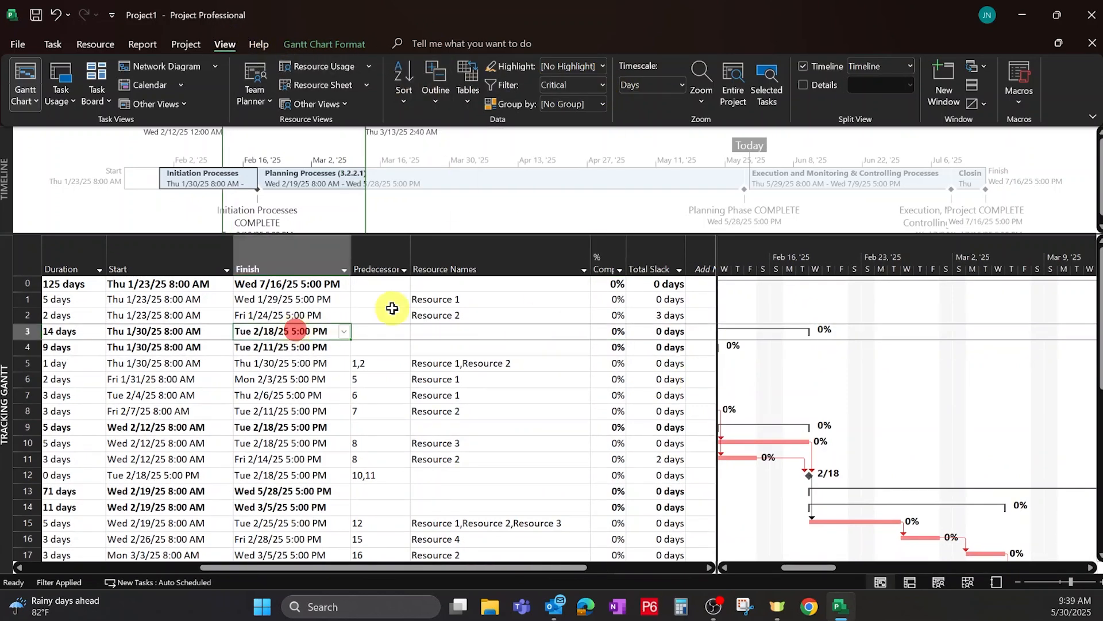
pyautogui.hscroll(-5, 365, 315)
pyautogui.scroll(-5, 390, 323)
pyautogui.scroll(-3, 388, 368)
pyautogui.scroll(5, 234, 517)
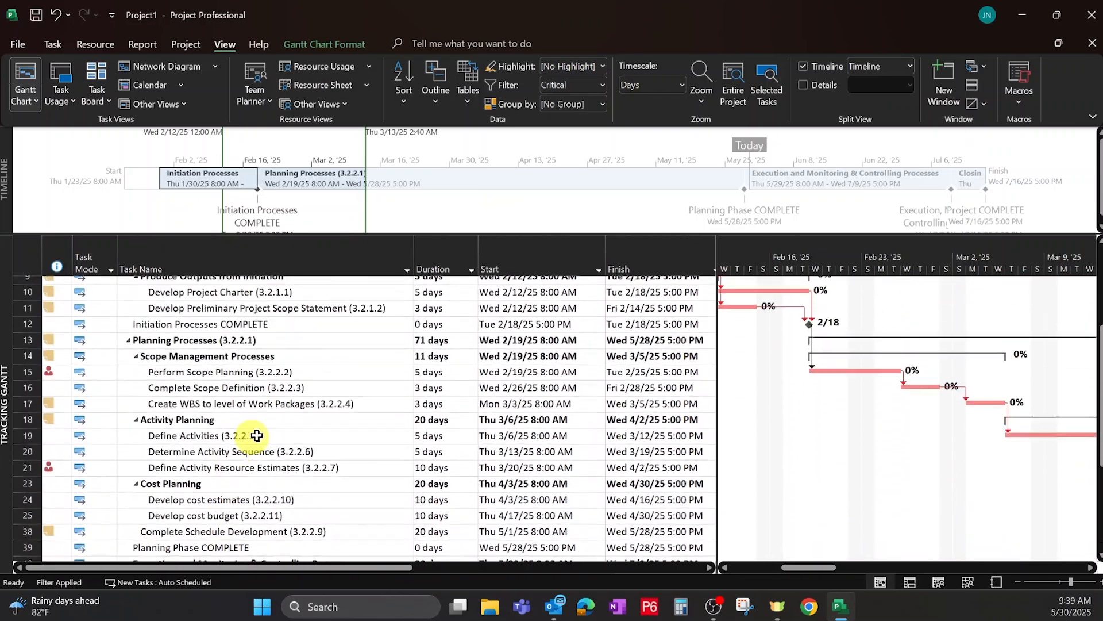
pyautogui.scroll(4, 241, 441)
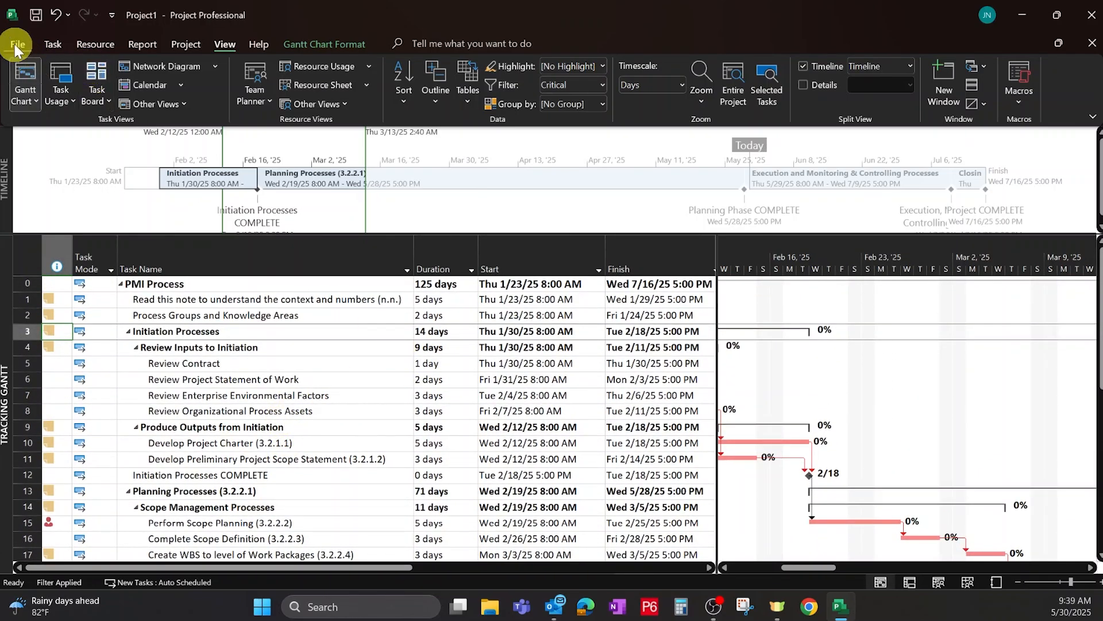
# In the advanced project options, decrease the slack threshold at which tasks count as critical and confirm.
pyautogui.click(18, 51)
pyautogui.click(44, 575)
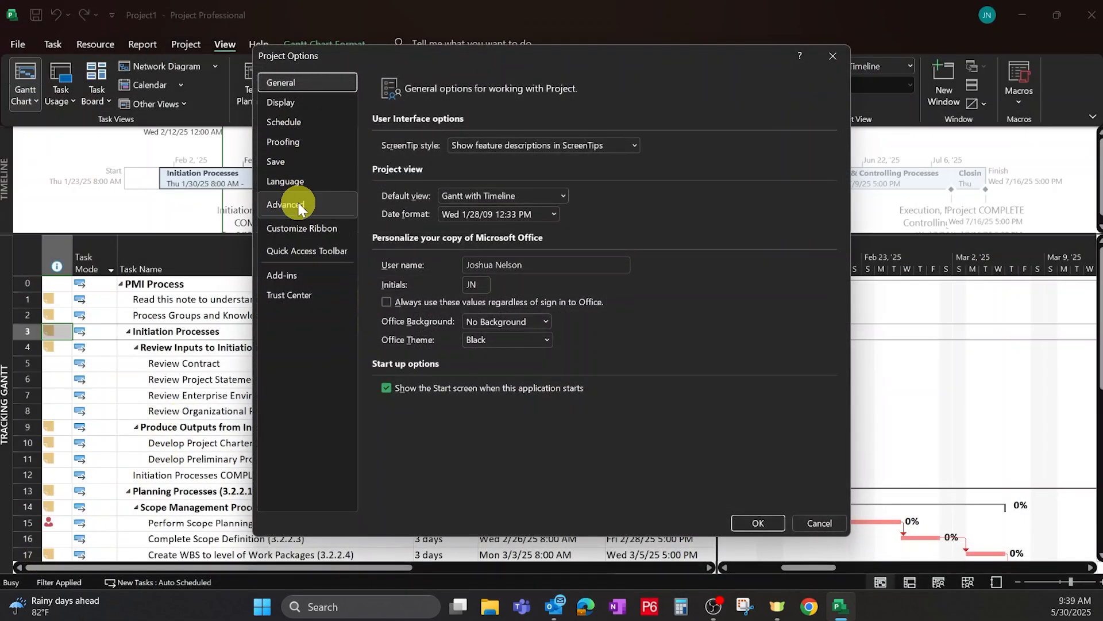
pyautogui.click(299, 206)
pyautogui.scroll(-10, 544, 272)
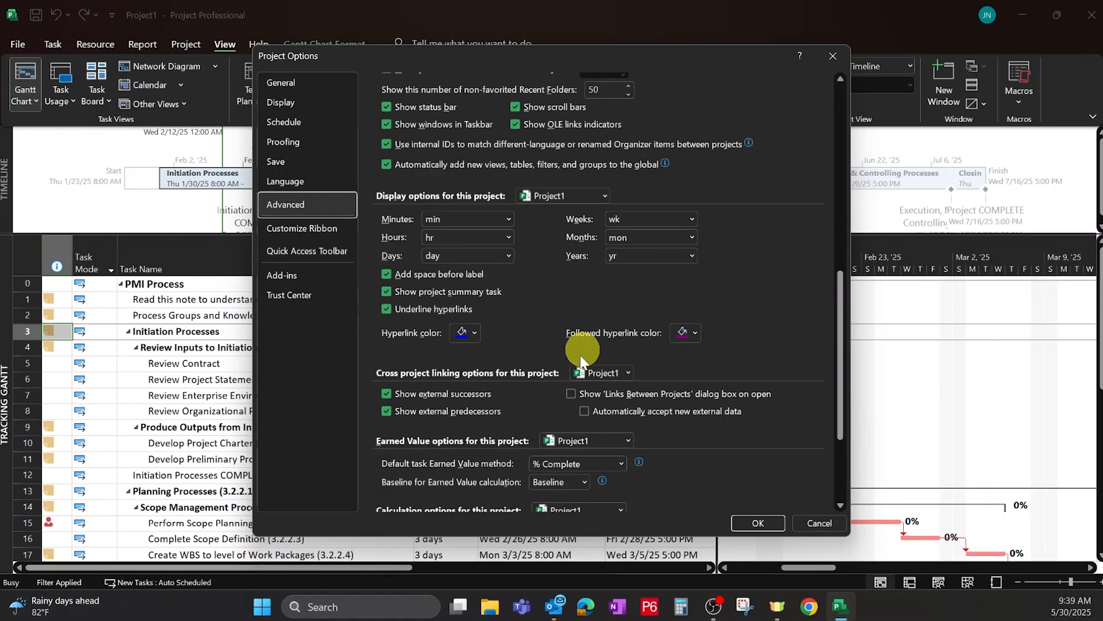
pyautogui.scroll(-3, 574, 379)
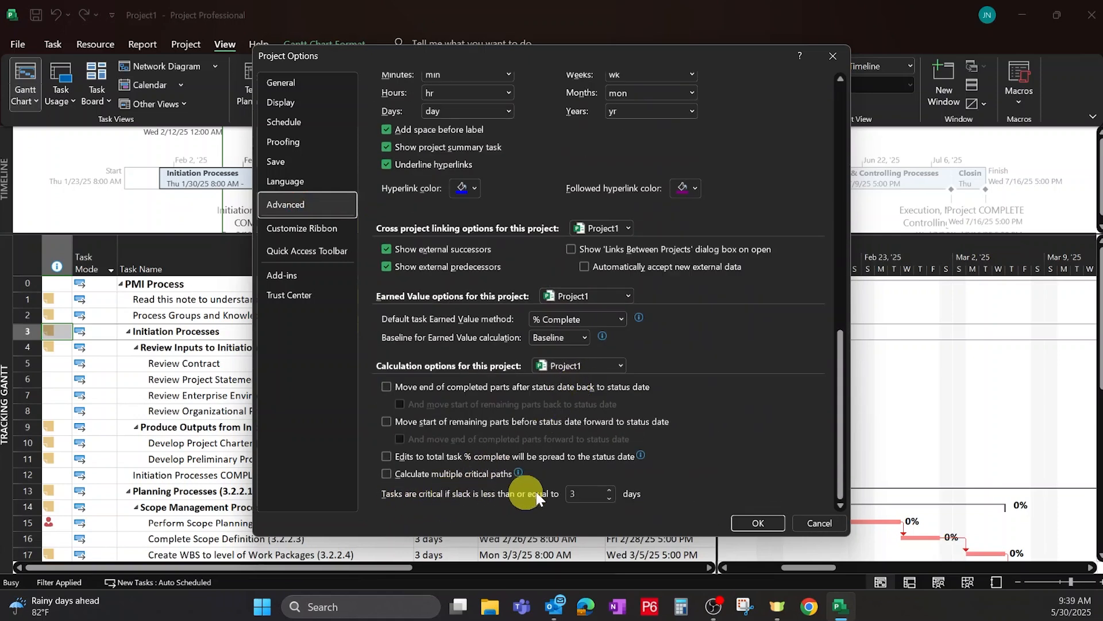
pyautogui.click(608, 498)
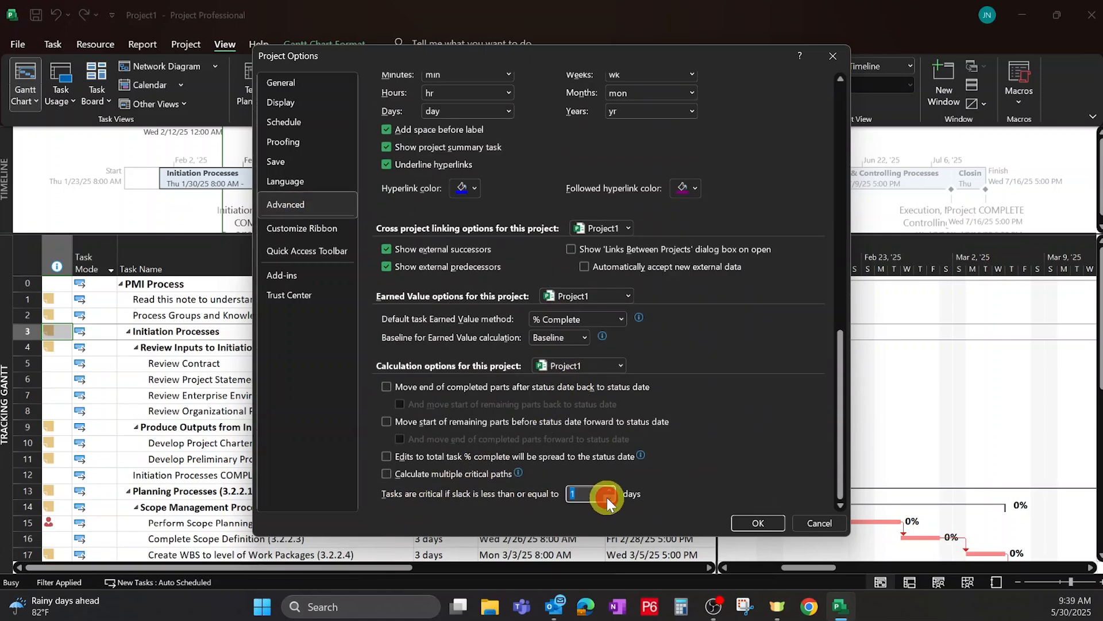
pyautogui.click(756, 524)
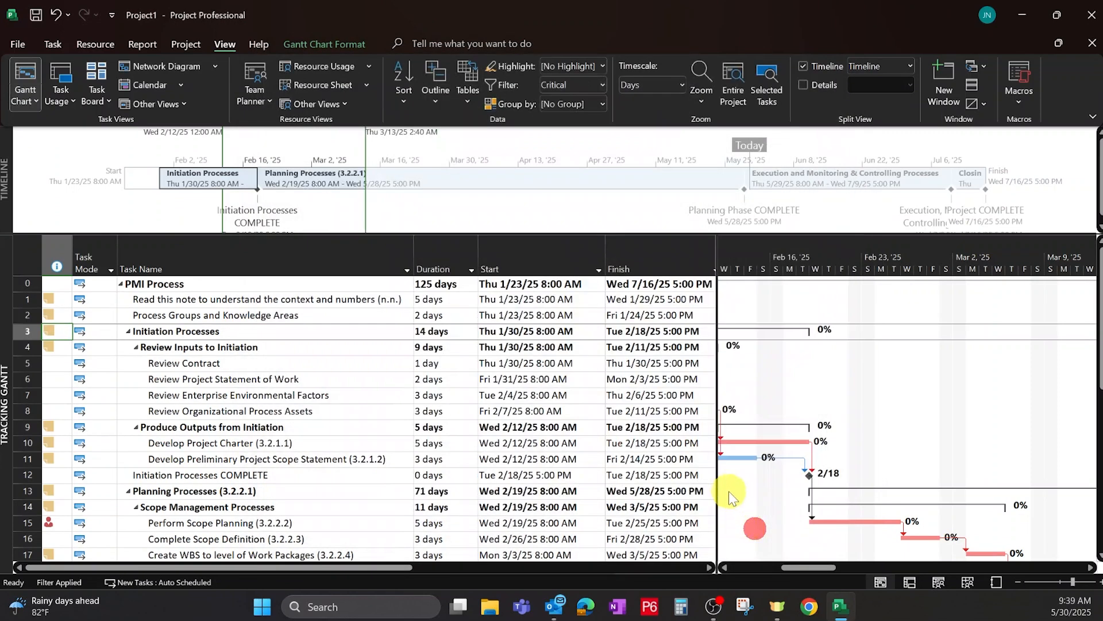
# Clear and reapply the Critical filter to refresh the list of critical tasks.
pyautogui.moveTo(716, 502); pyautogui.dragTo(626, 503)
pyautogui.moveTo(735, 568); pyautogui.dragTo(696, 567)
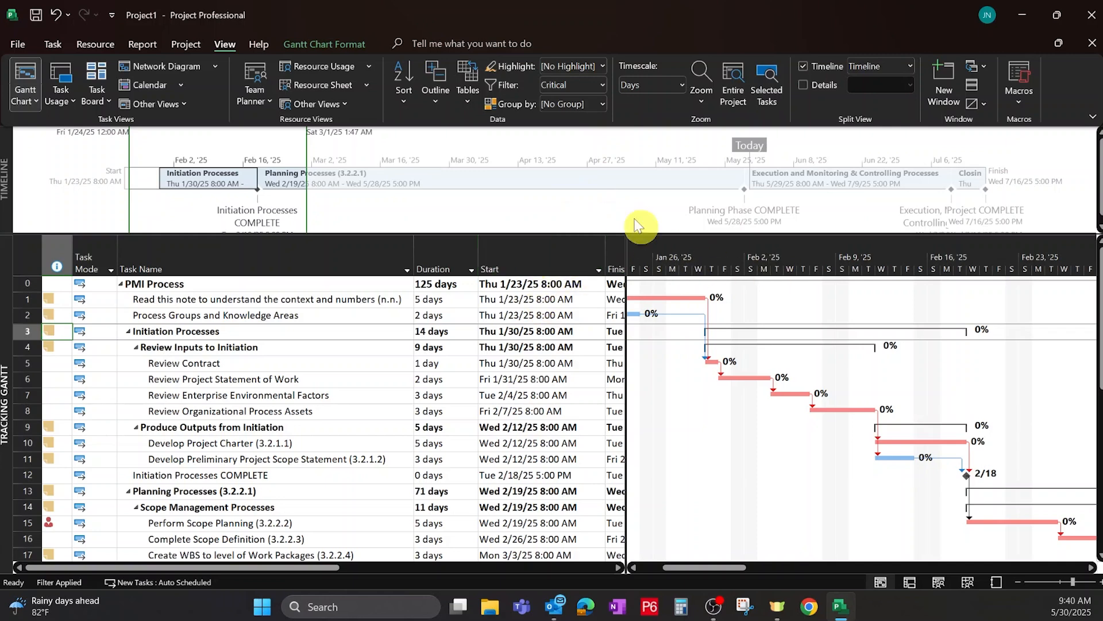
pyautogui.click(605, 84)
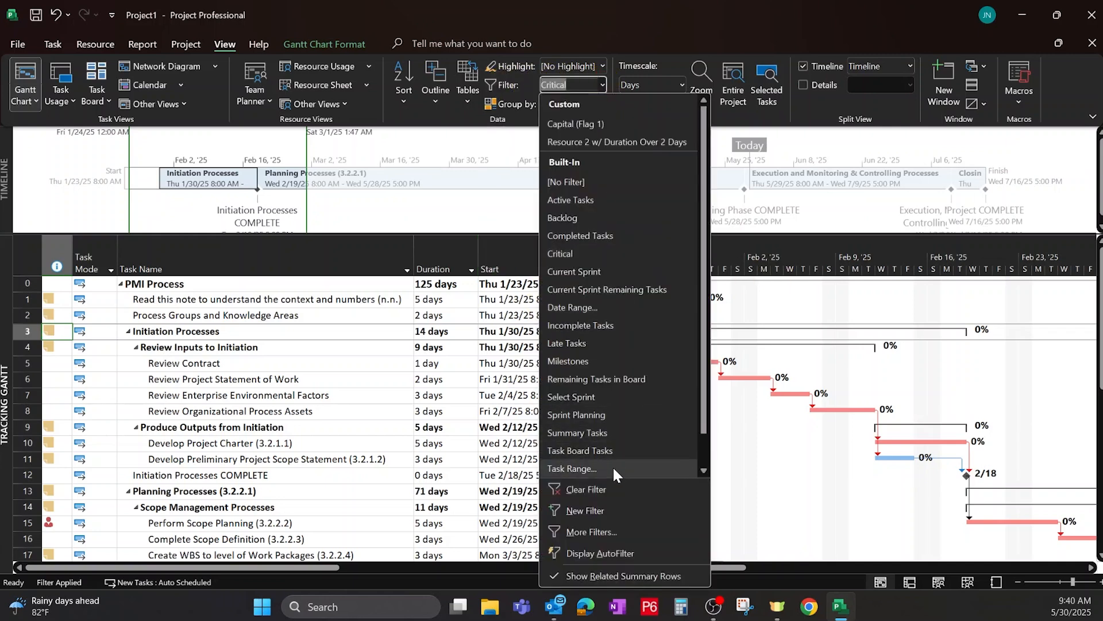
pyautogui.click(601, 489)
pyautogui.click(601, 85)
pyautogui.click(565, 253)
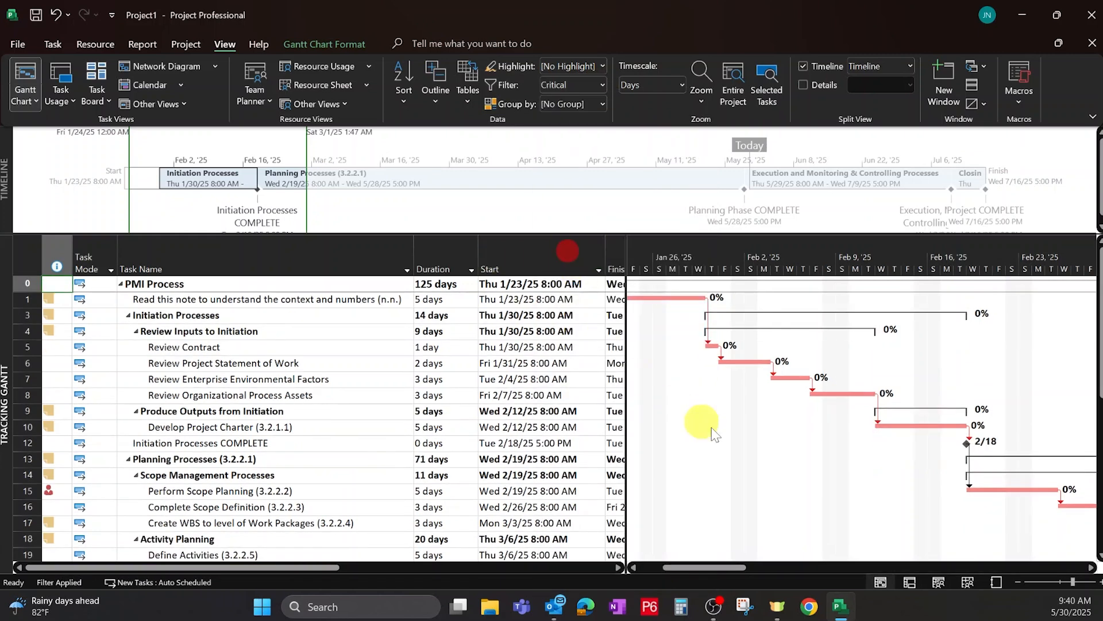
# Clear the Critical filter so all tasks are shown again.
pyautogui.scroll(-7, 365, 379)
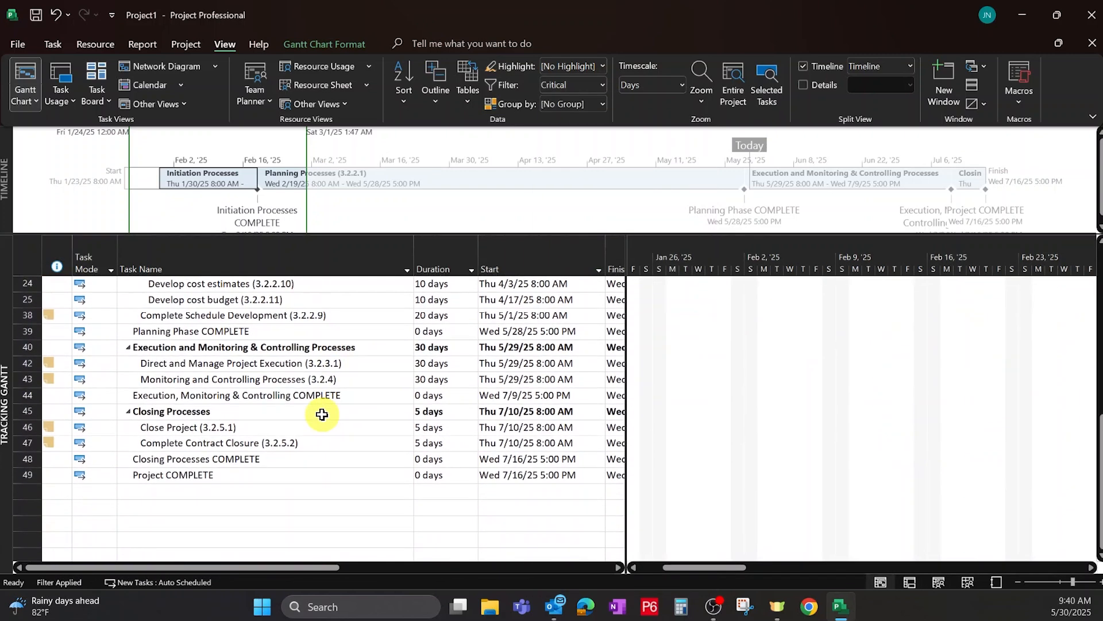
pyautogui.scroll(7, 321, 417)
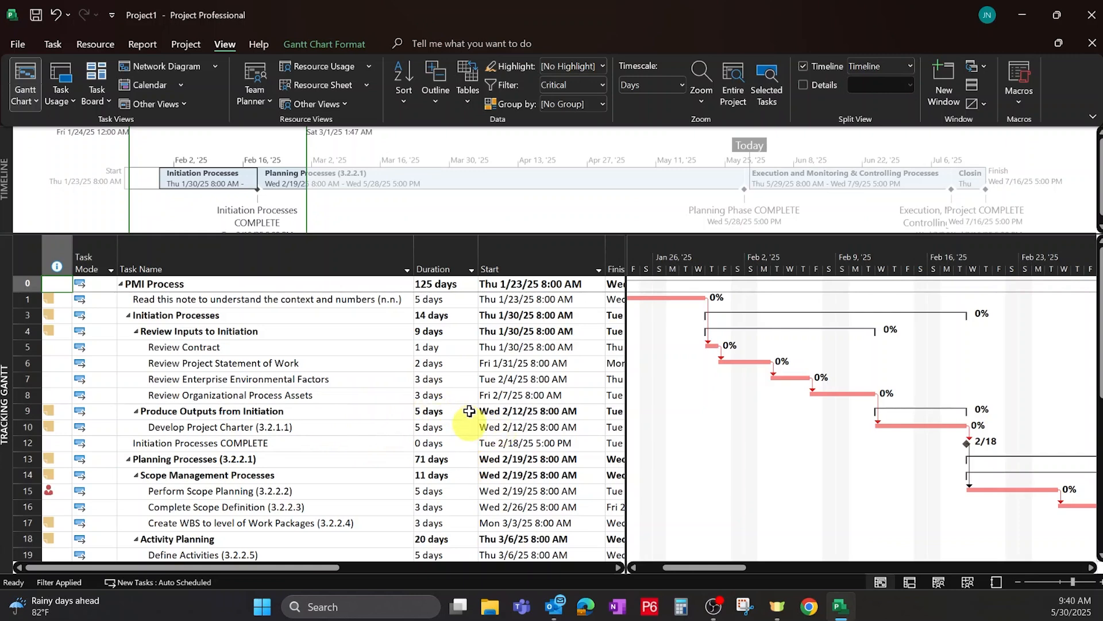
pyautogui.click(604, 85)
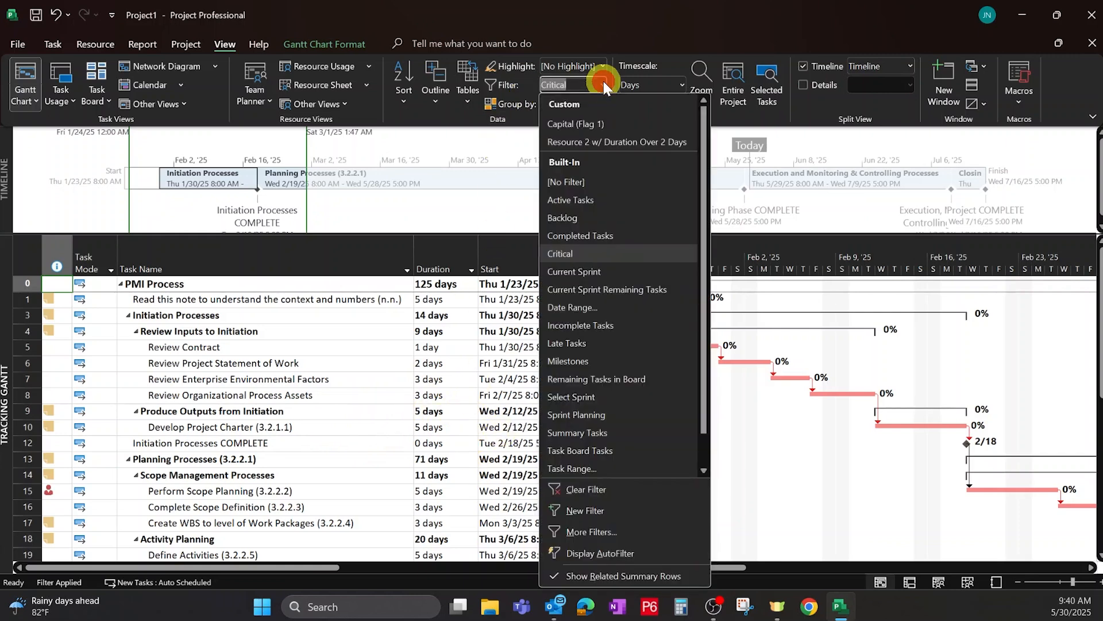
pyautogui.click(589, 492)
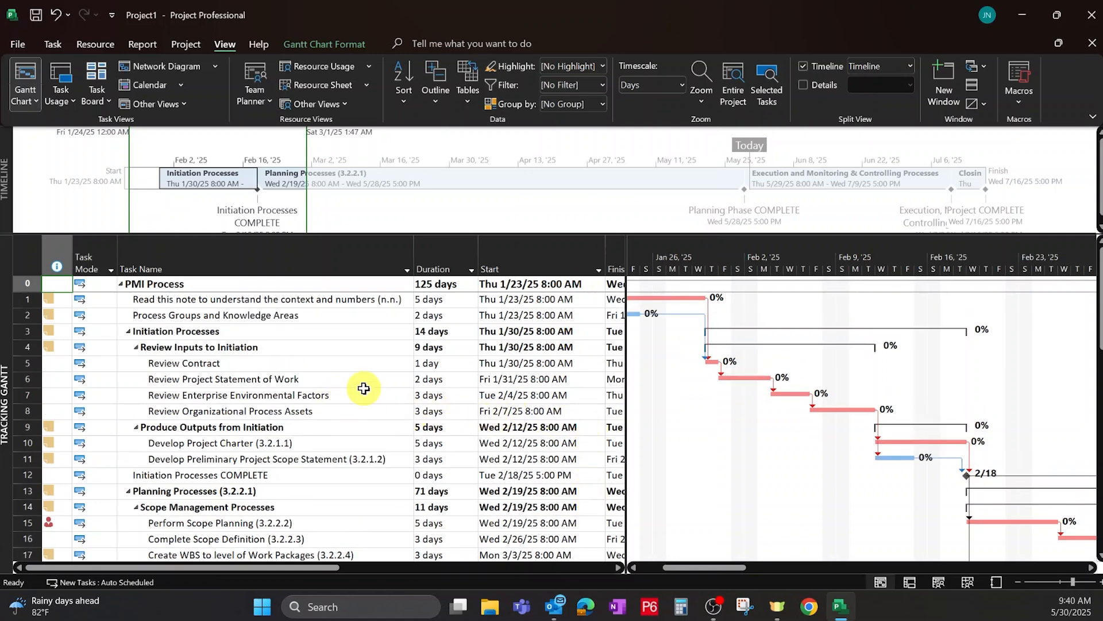
# Highlight the critical tasks in the task table.
pyautogui.scroll(-1, 360, 399)
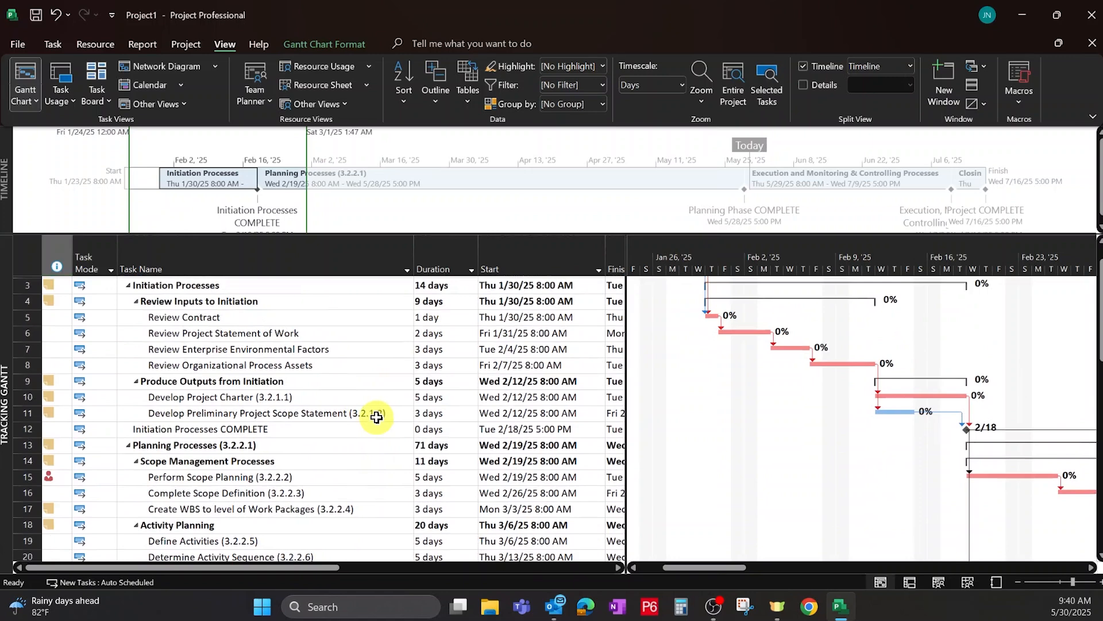
pyautogui.scroll(1, 381, 412)
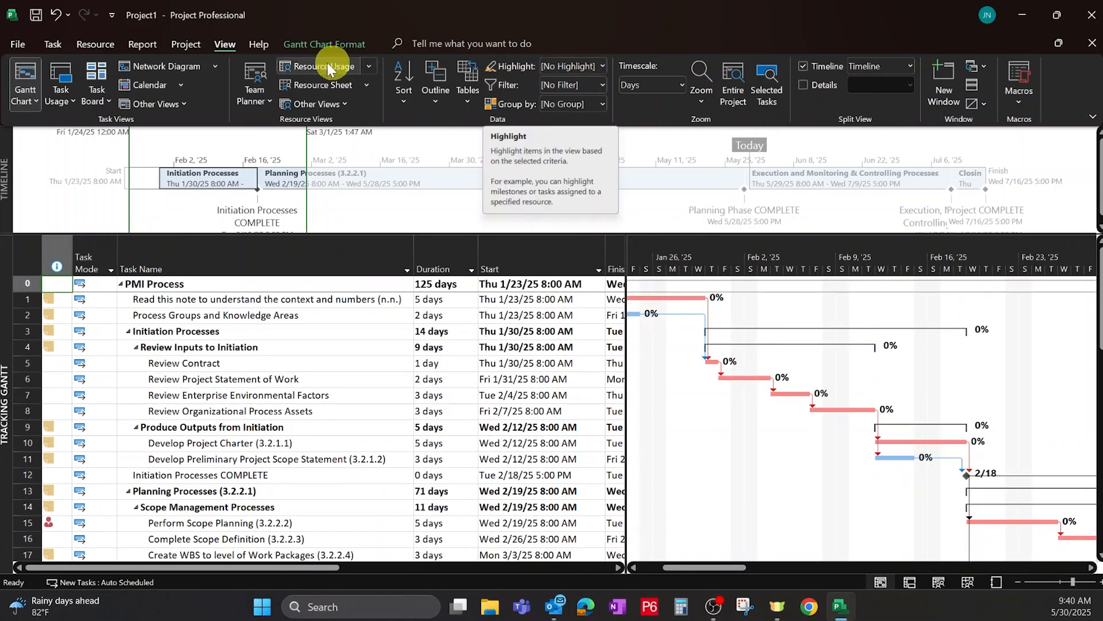
pyautogui.click(603, 64)
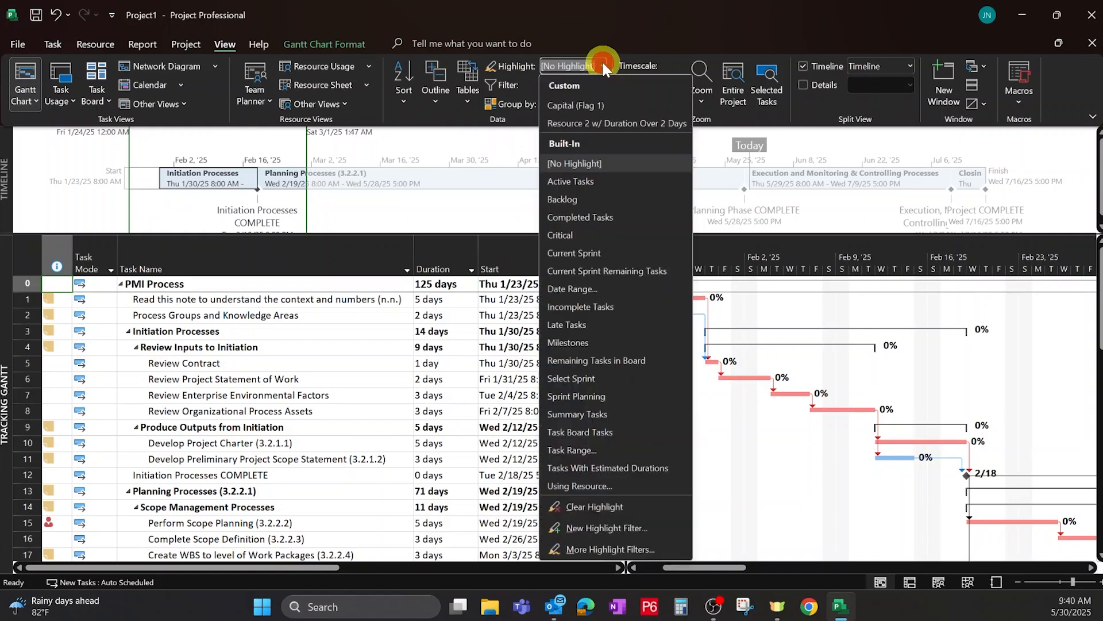
pyautogui.click(583, 232)
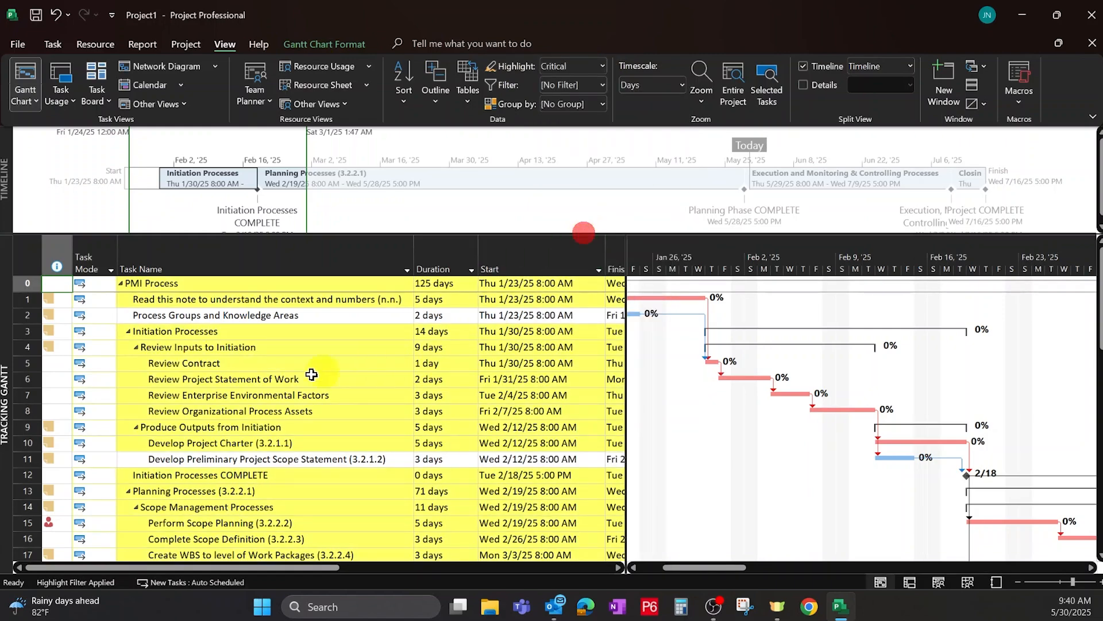
# Scroll through the task table and Gantt chart to review which tasks are highlighted as critical.
pyautogui.scroll(-4, 335, 368)
pyautogui.scroll(-10, 334, 408)
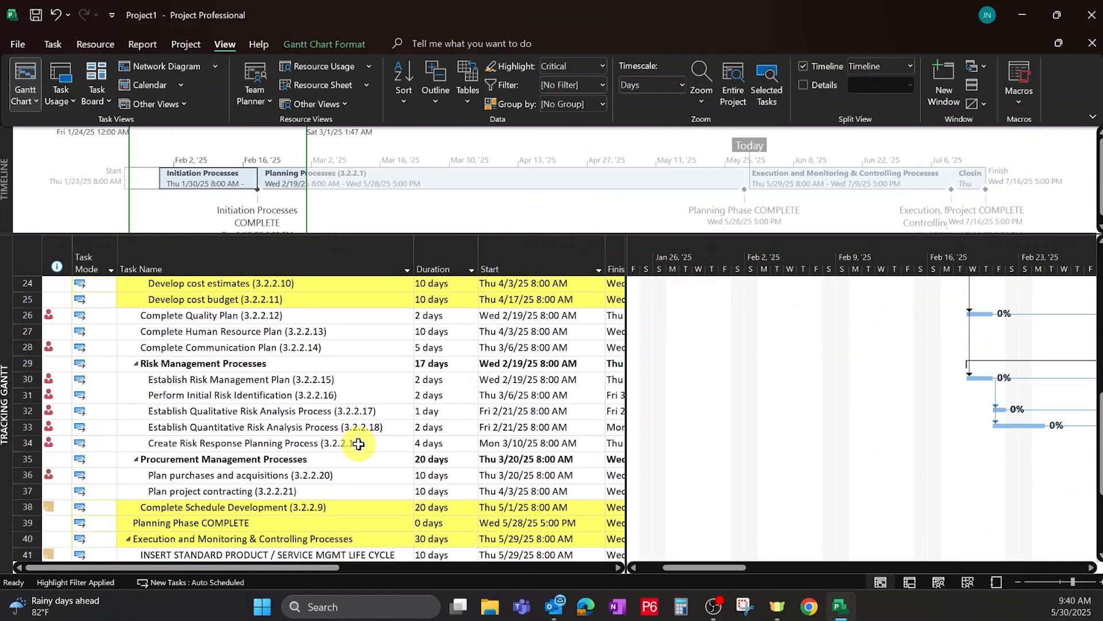
pyautogui.scroll(7, 356, 459)
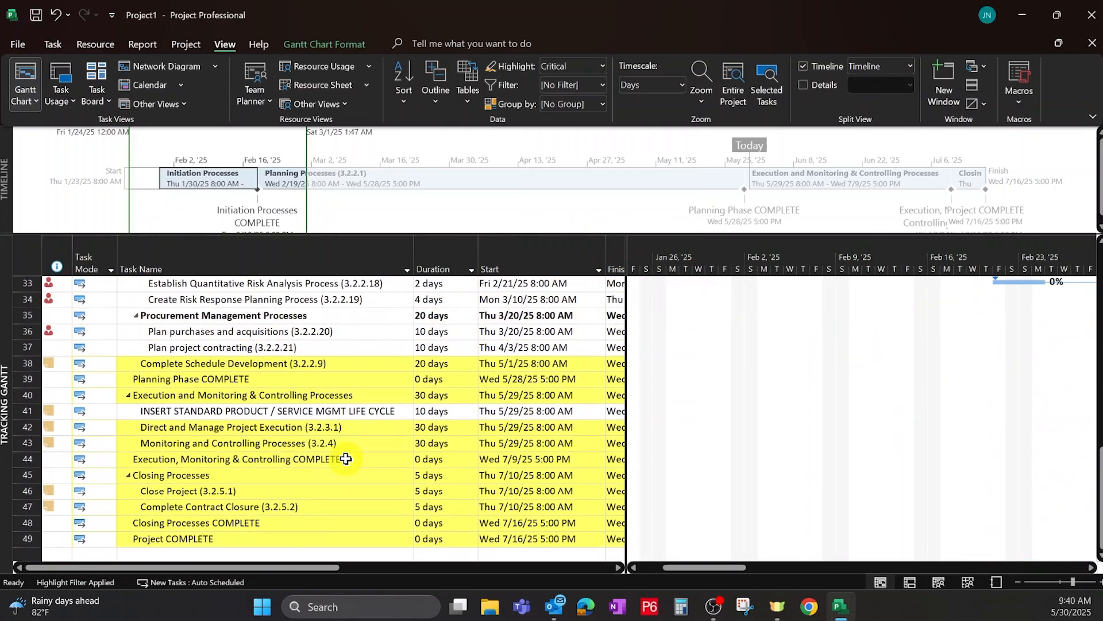
pyautogui.scroll(6, 344, 462)
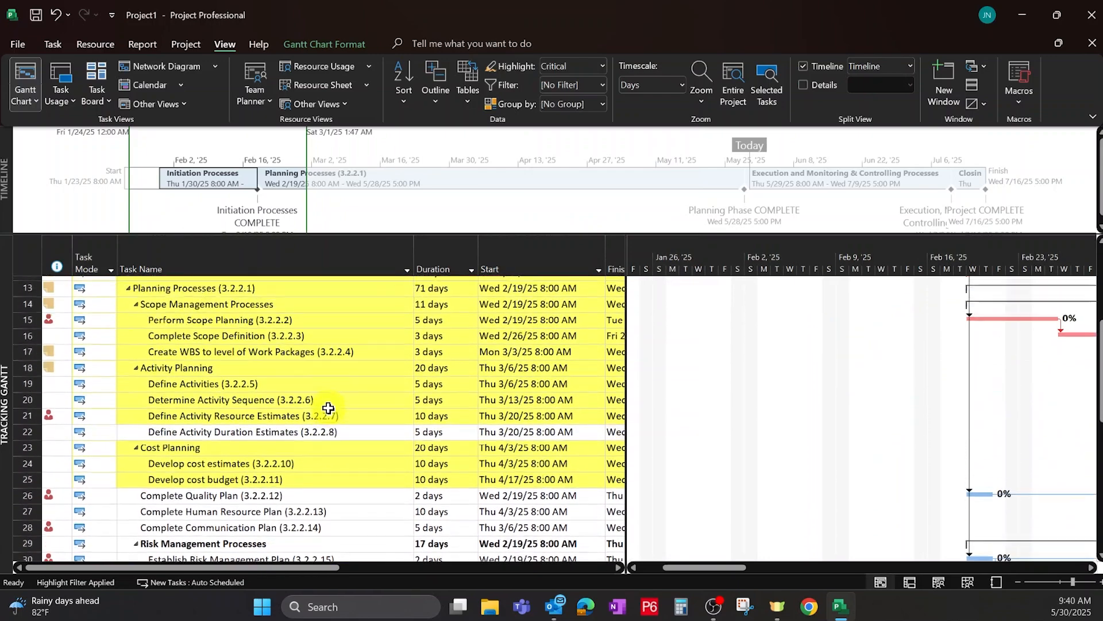
pyautogui.scroll(1, 328, 411)
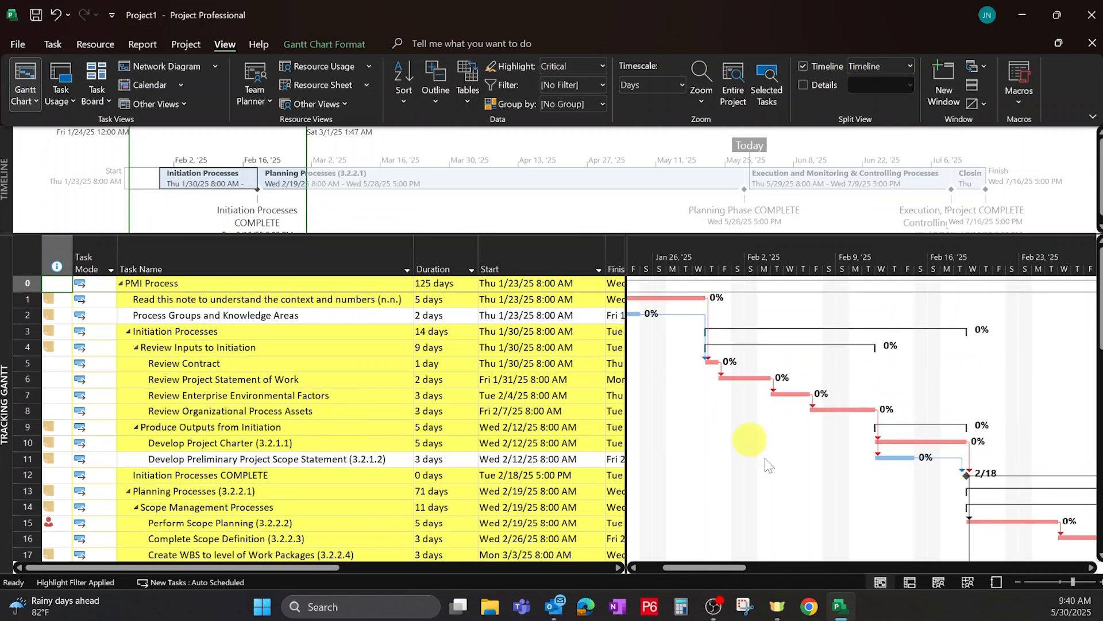
pyautogui.moveTo(728, 569); pyautogui.dragTo(712, 569)
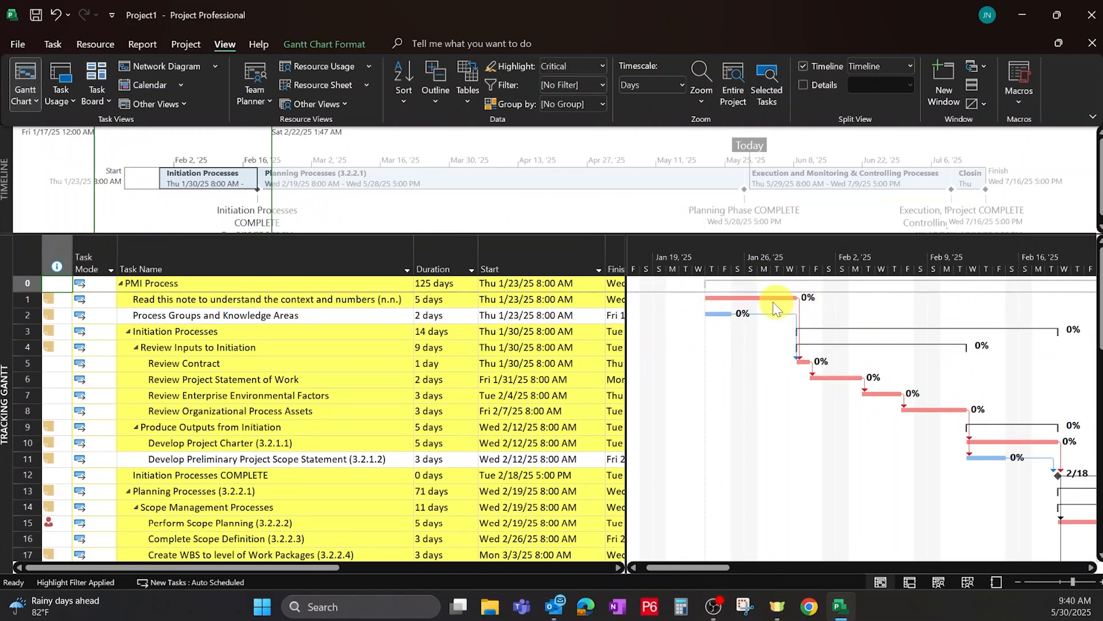
# Set the % Complete of the 'Read this note to understand the context and numbers' task to 100%.
pyautogui.click(386, 299)
pyautogui.press('Right')
pyautogui.press('Right')
pyautogui.press('Right')
pyautogui.press('Right')
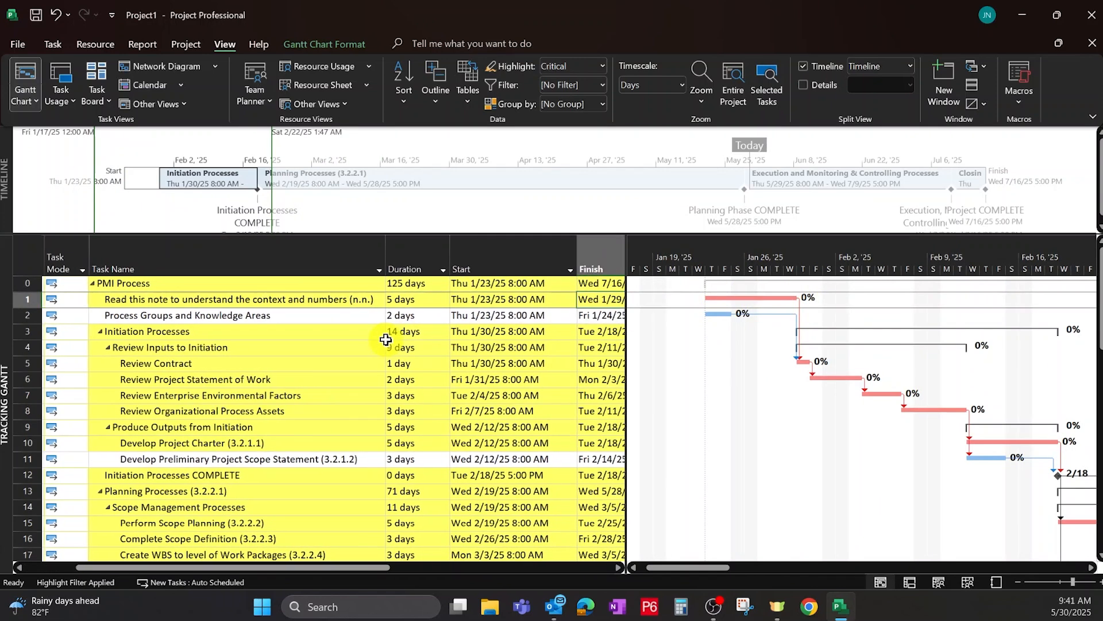
pyautogui.press('Left')
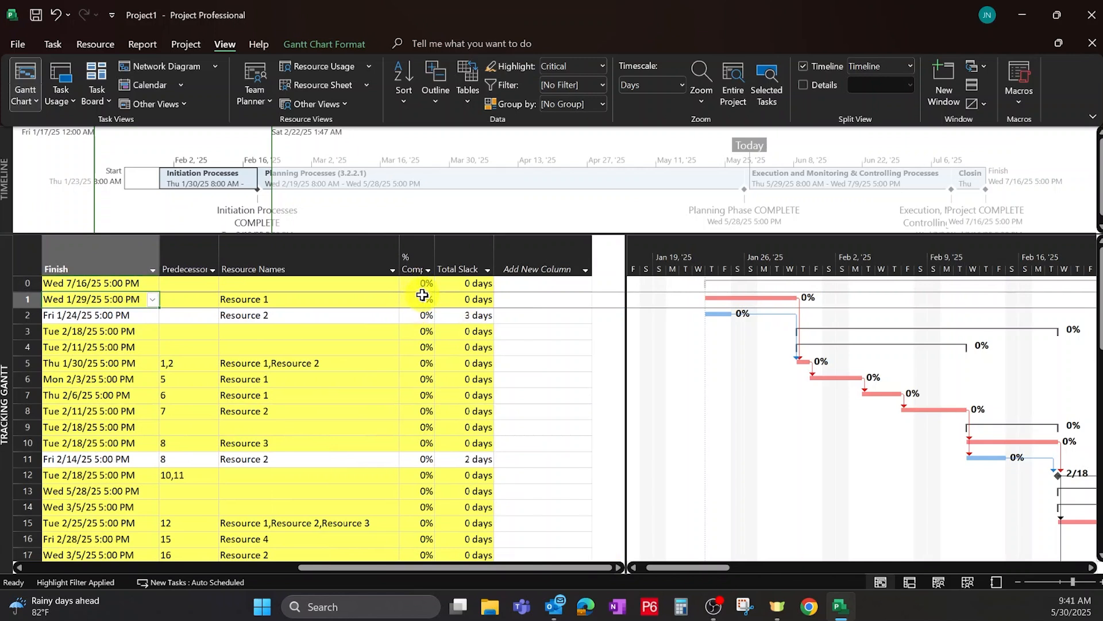
pyautogui.click(423, 296)
pyautogui.write('100')
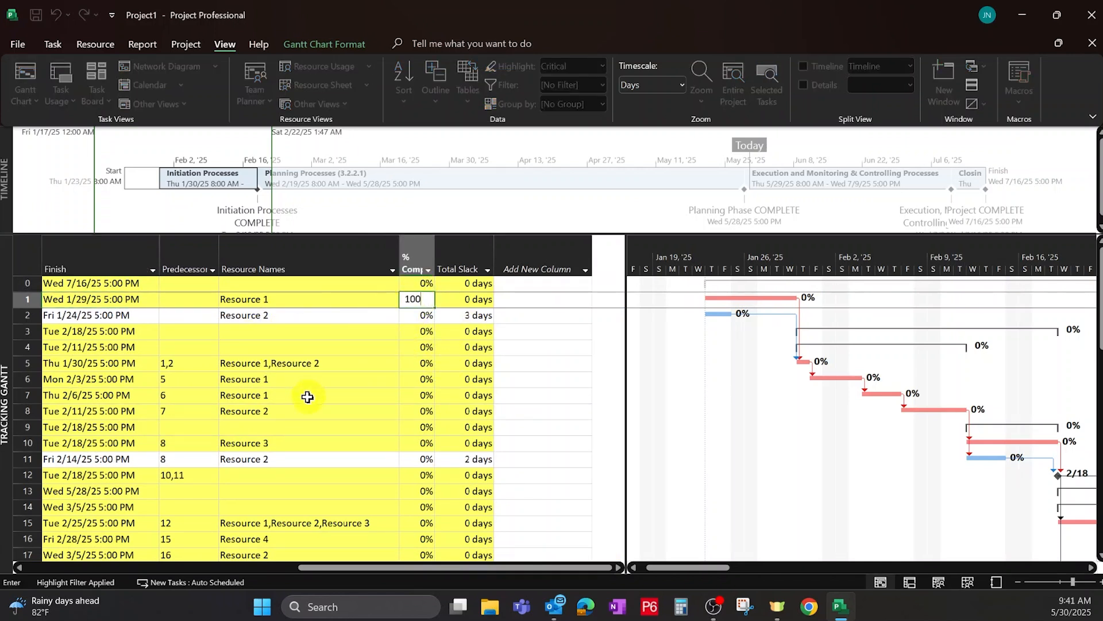
pyautogui.click(344, 294)
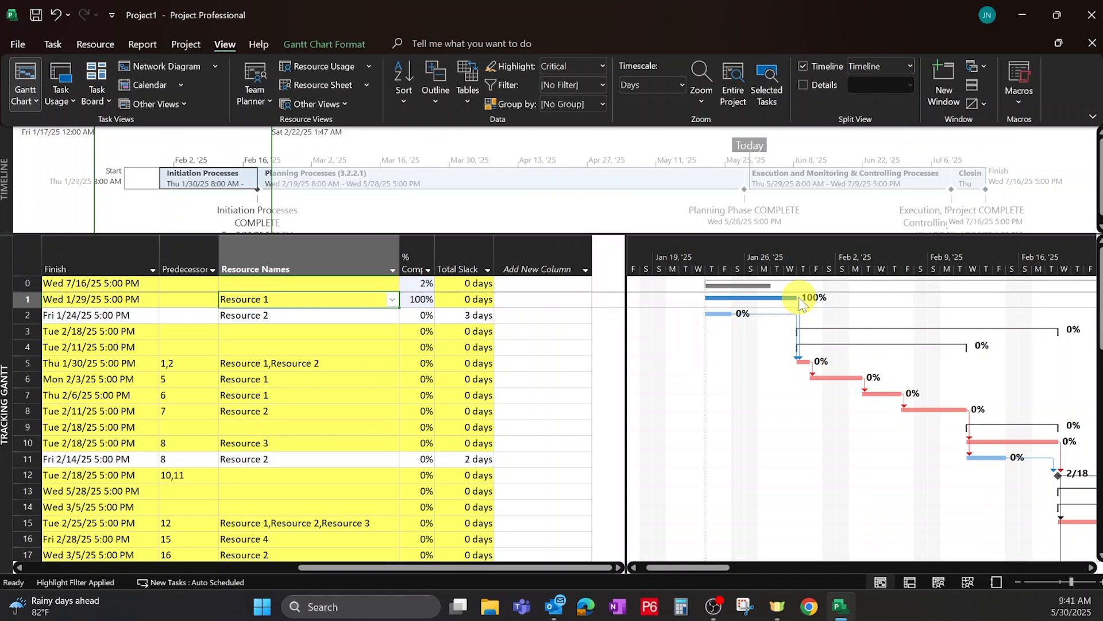
# Open the highlight filter choices to change the task highlighting.
pyautogui.click(406, 298)
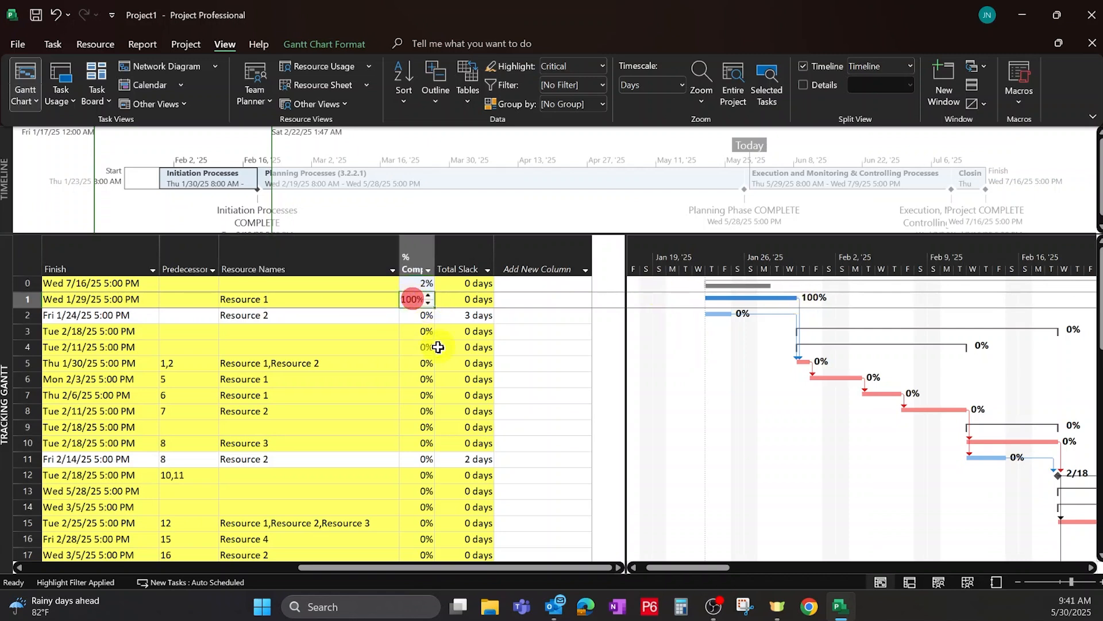
pyautogui.click(313, 299)
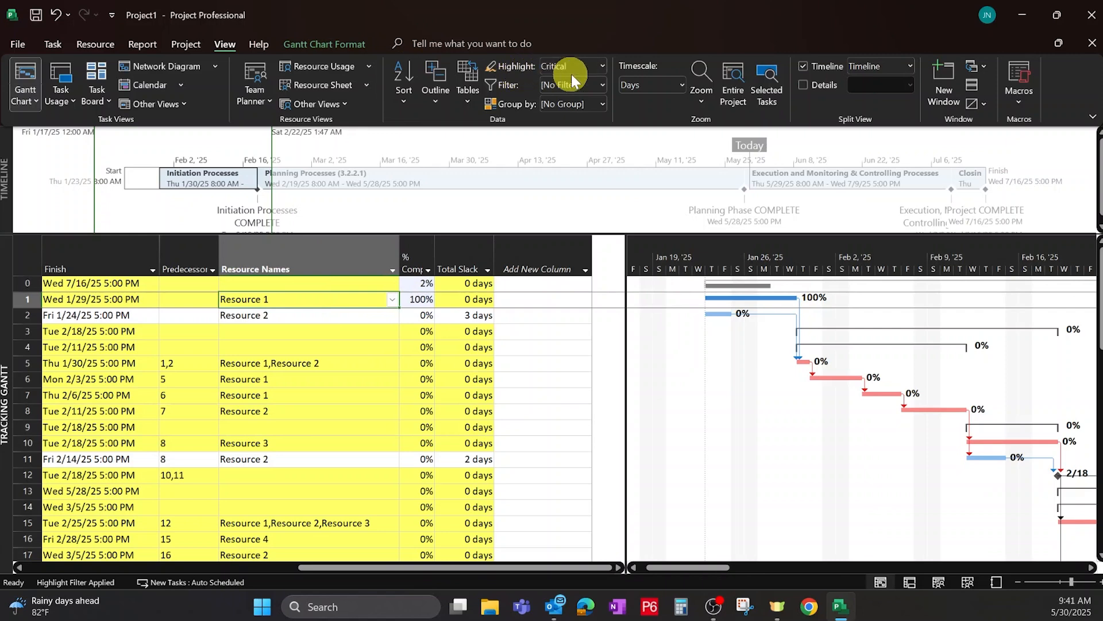
pyautogui.click(601, 62)
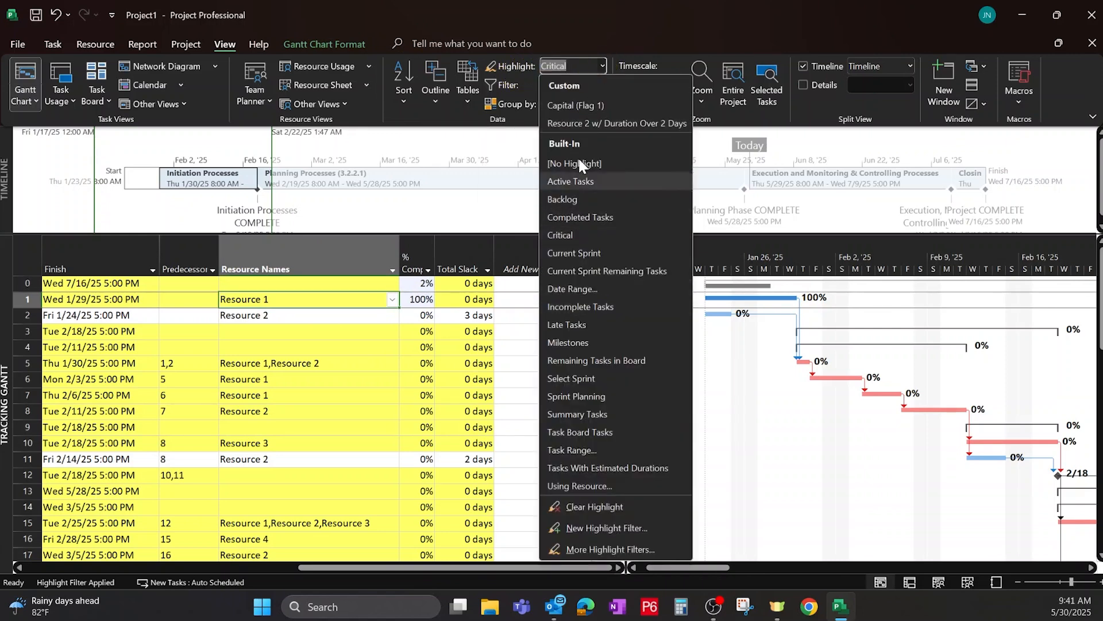